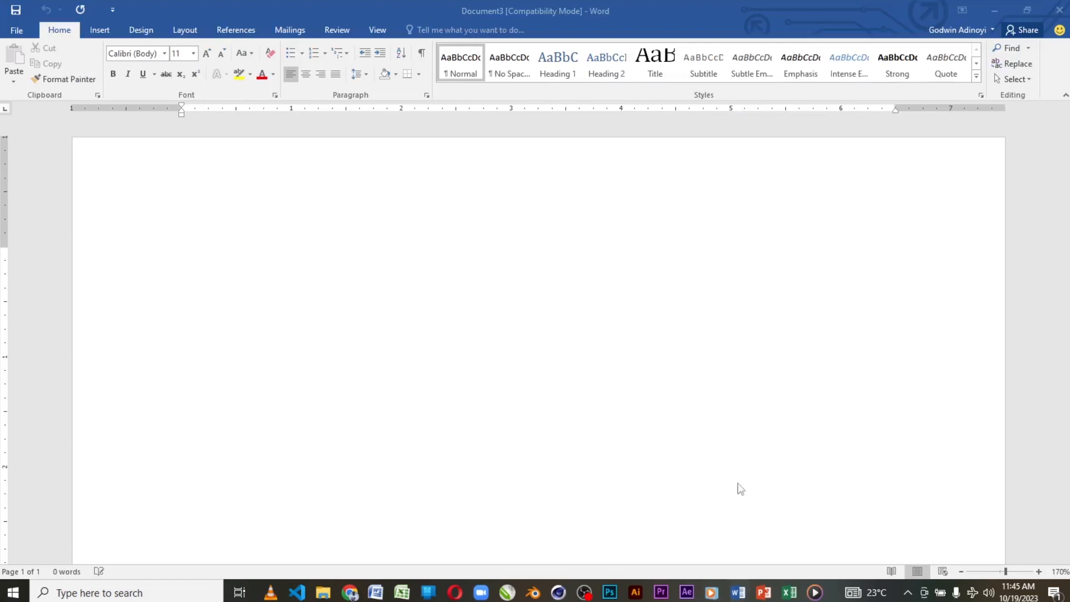
# Step: Enter the text "TODAY IS THURSDAY" on the first line of the blank document
pyautogui.click(474, 268)
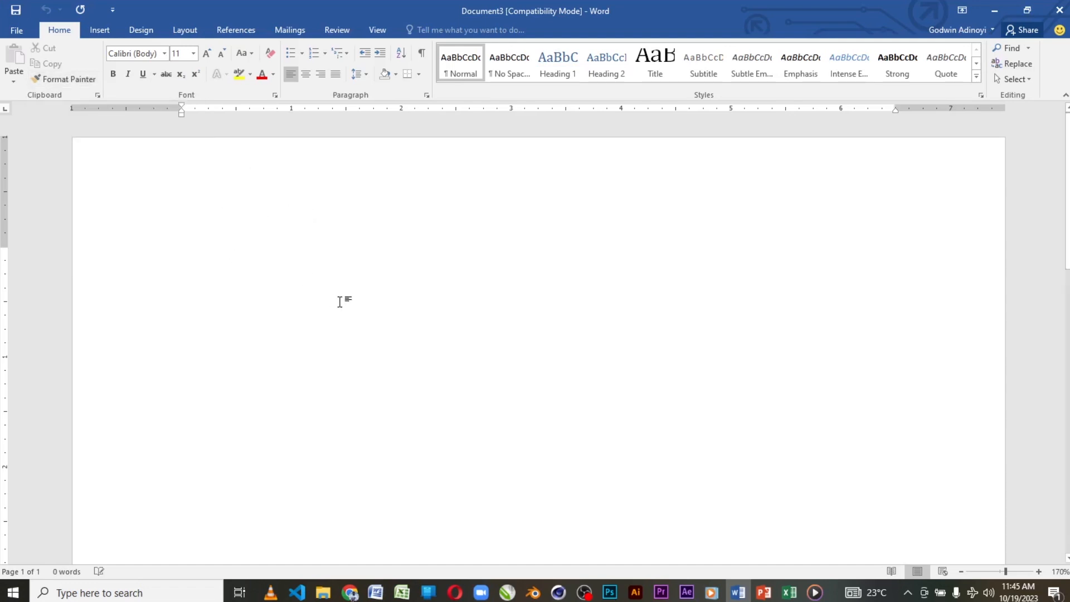
pyautogui.write('TO')
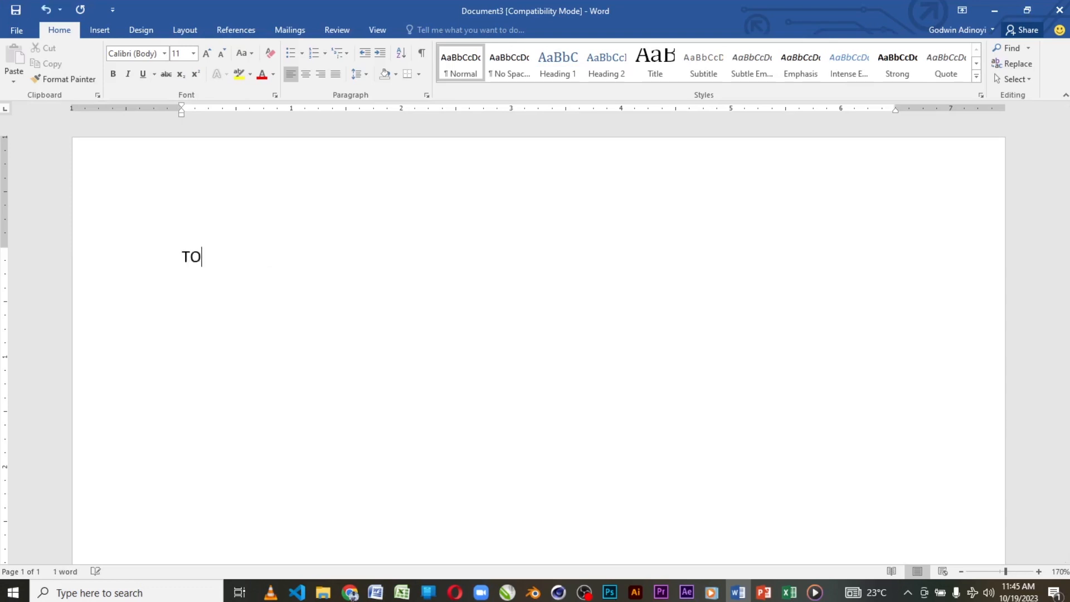
pyautogui.write('DAY IS THURSDAY')
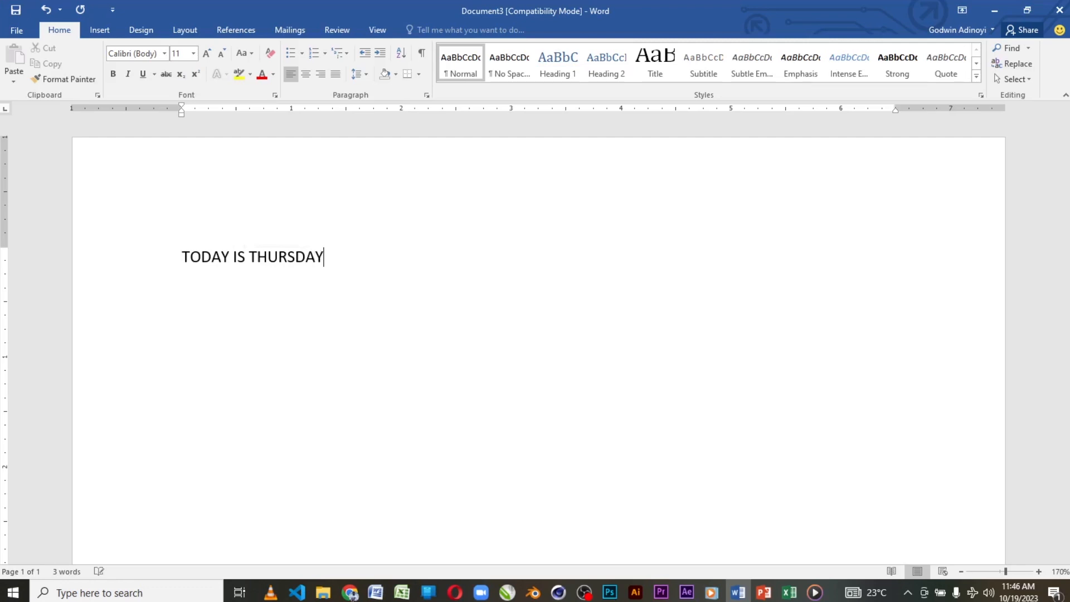
# Step: Copy the "TODAY IS THURSDAY" line and paste the duplicate two paragraphs below it
pyautogui.click(170, 262)
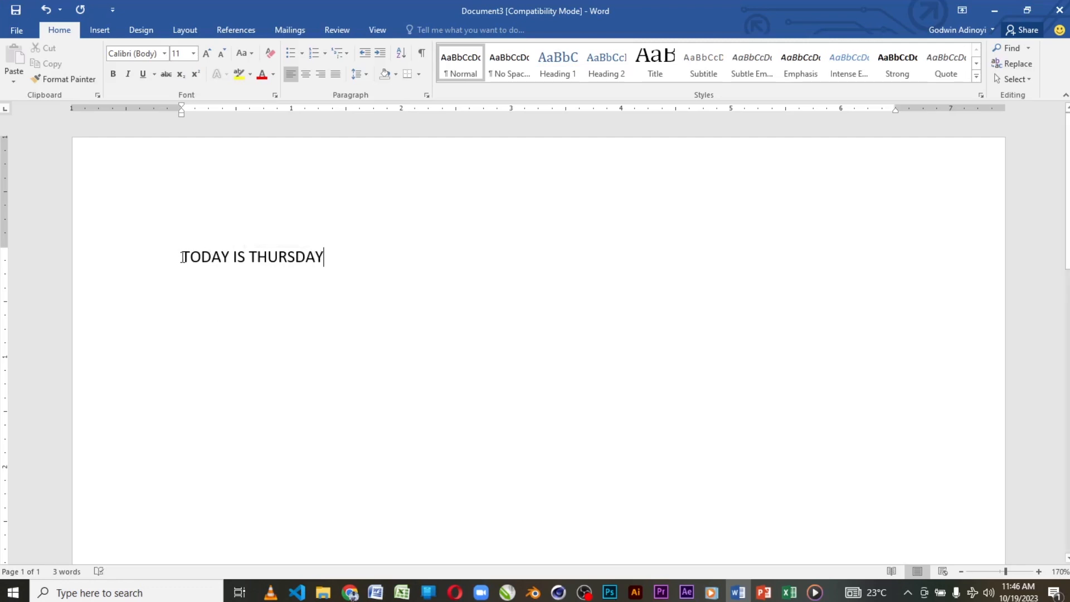
pyautogui.moveTo(219, 255); pyautogui.dragTo(317, 265)
pyautogui.hotkey('ctrl', 'c')
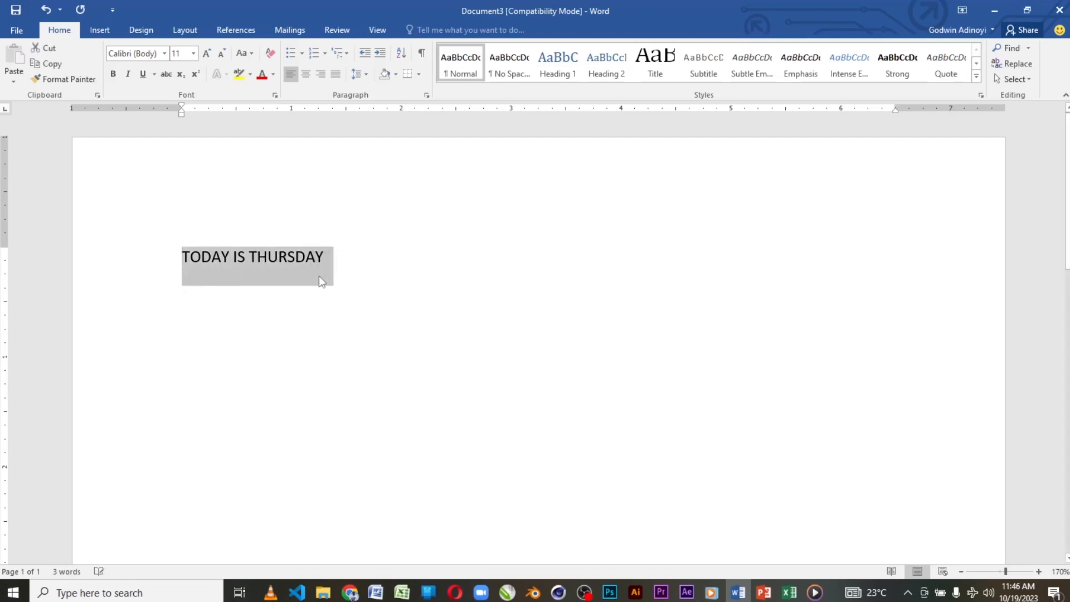
pyautogui.click(335, 259)
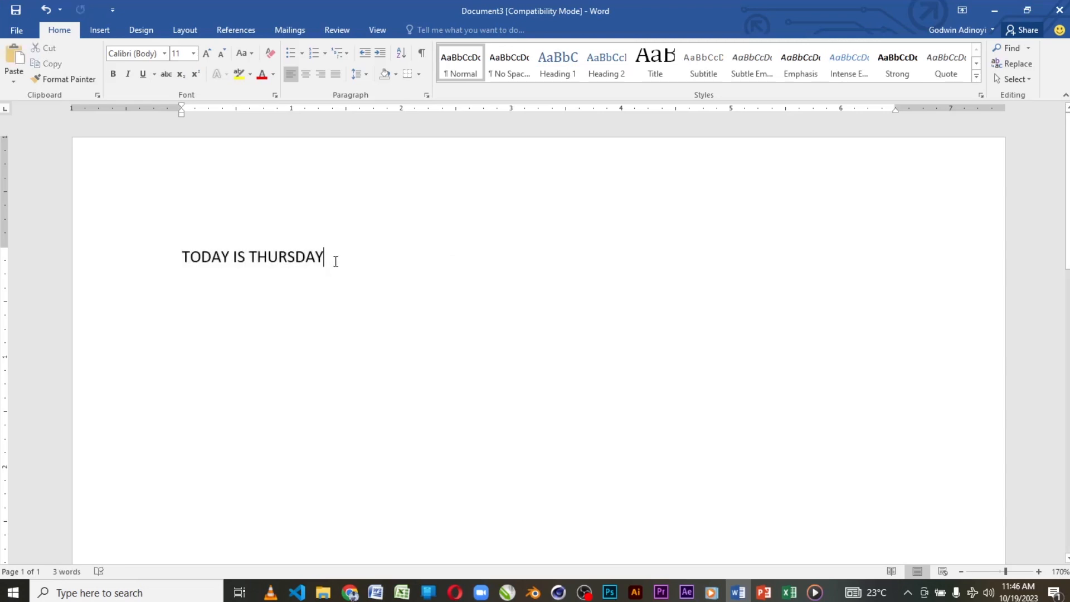
pyautogui.press('Return')
pyautogui.press('Return')
pyautogui.hotkey('ctrl', 'v')
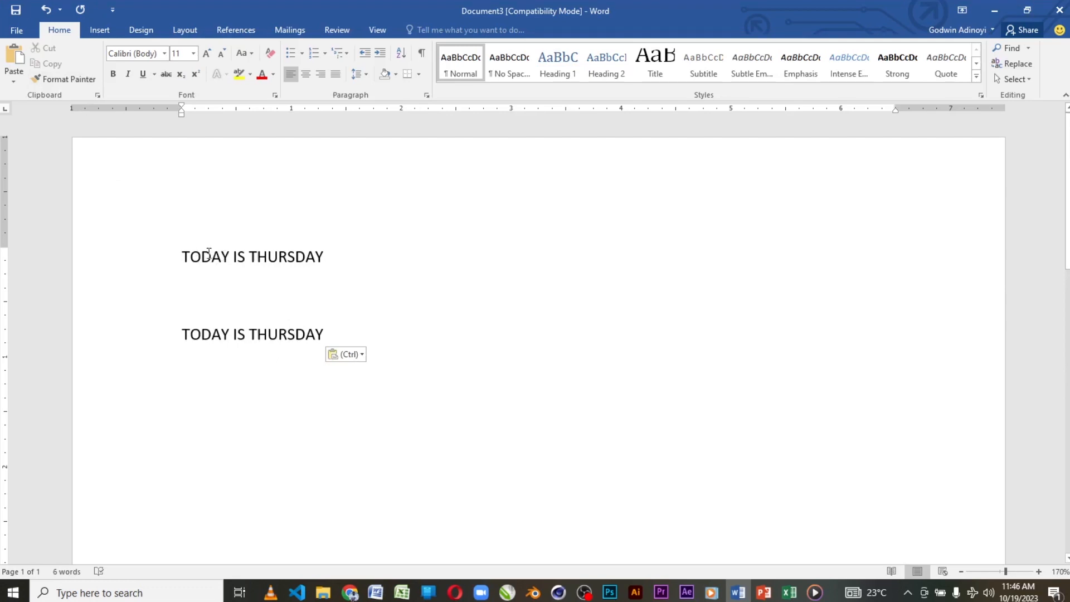
# Step: Make the first "TODAY IS THURSDAY" line bold
pyautogui.moveTo(180, 257); pyautogui.dragTo(333, 262)
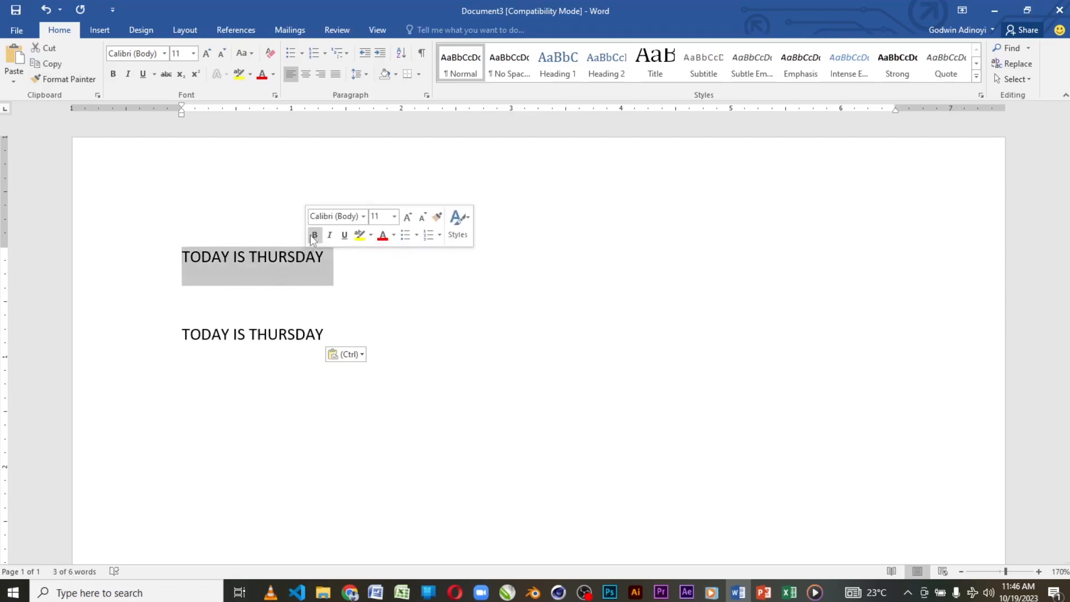
pyautogui.click(314, 235)
pyautogui.click(338, 270)
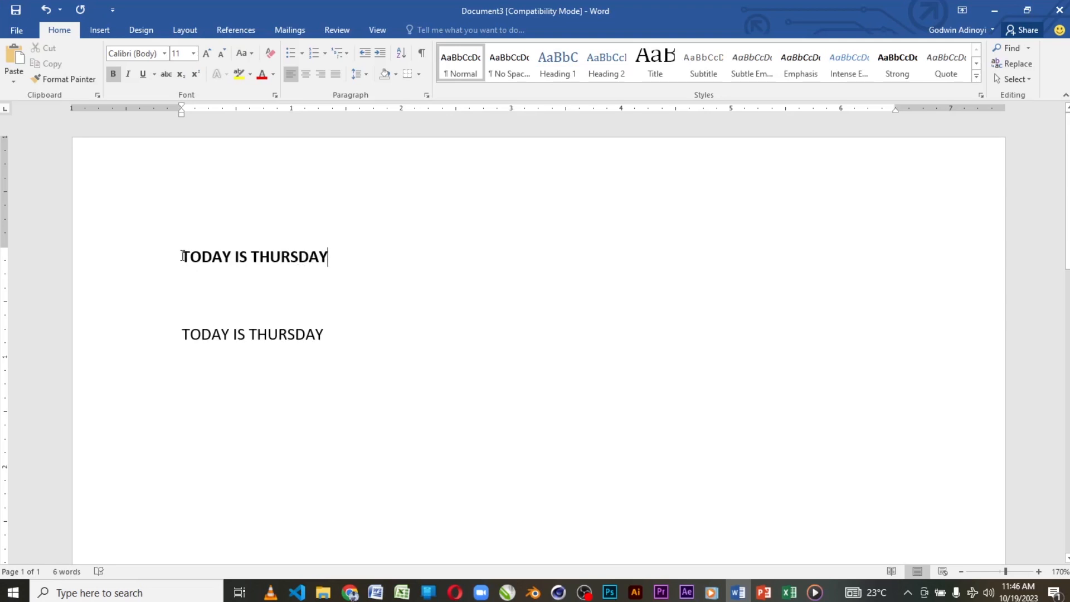
# Step: Copy the first line's bold formatting onto the second "TODAY IS THURSDAY" line with Format Painter
pyautogui.moveTo(183, 256); pyautogui.dragTo(331, 256)
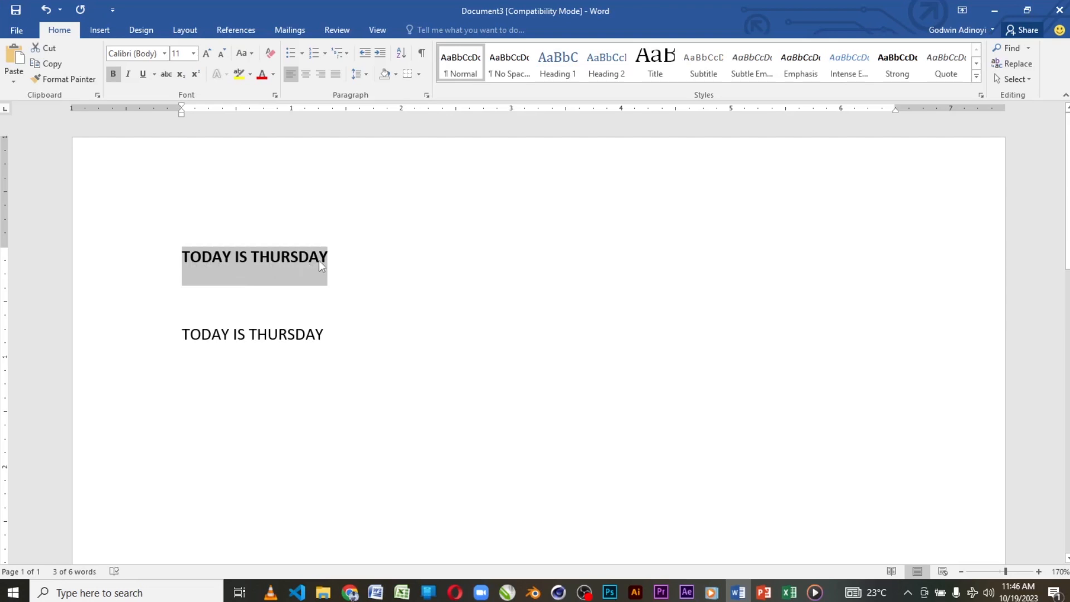
pyautogui.click(62, 82)
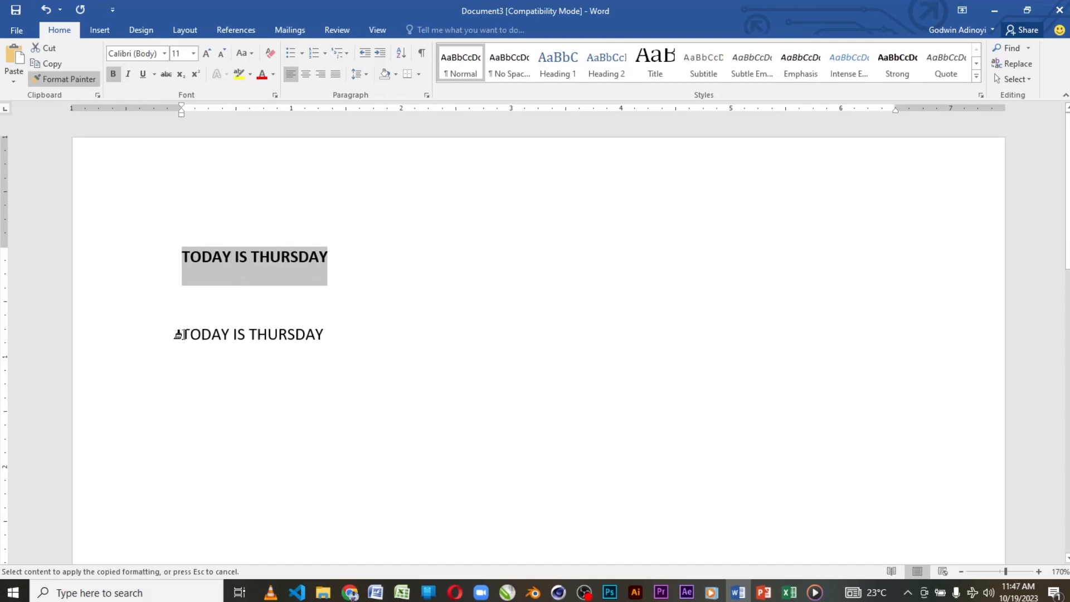
pyautogui.moveTo(177, 335); pyautogui.dragTo(301, 334)
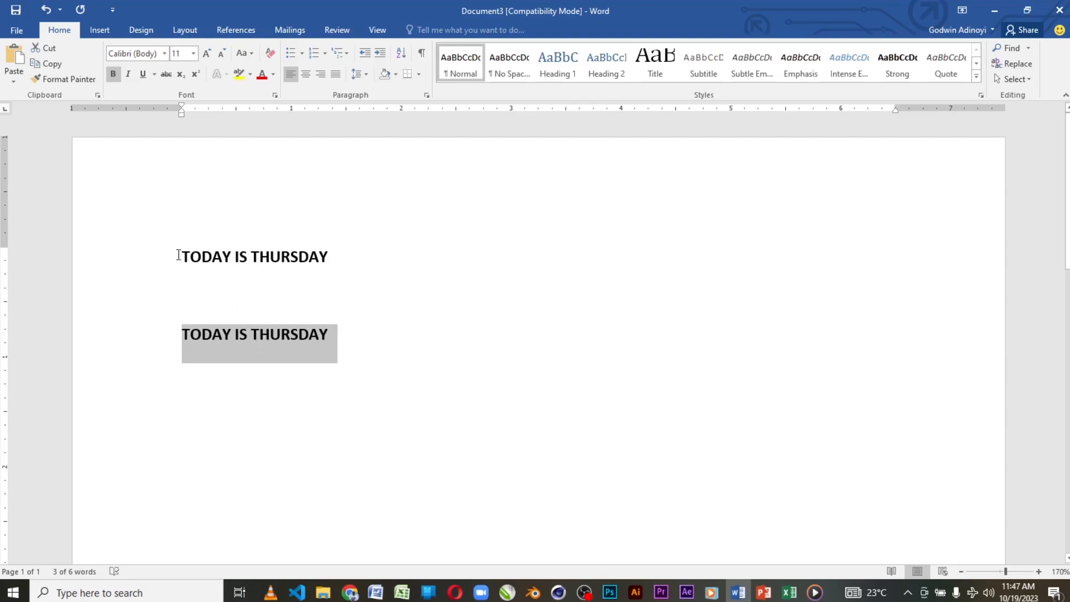
# Step: Apply italic and underline to the first "TODAY IS THURSDAY" line
pyautogui.moveTo(184, 258); pyautogui.dragTo(327, 257)
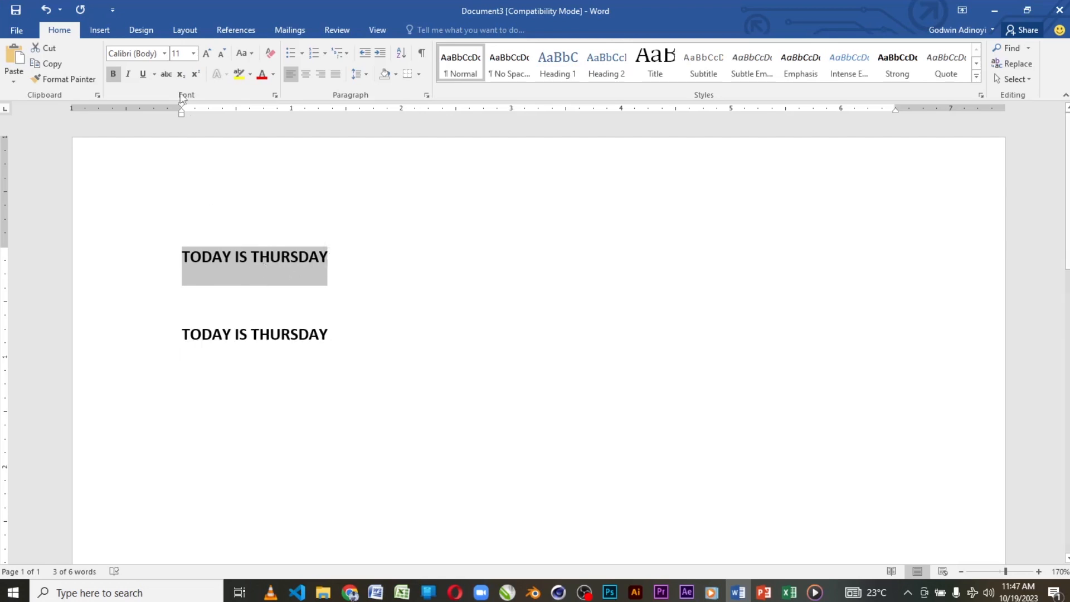
pyautogui.click(128, 73)
pyautogui.click(143, 76)
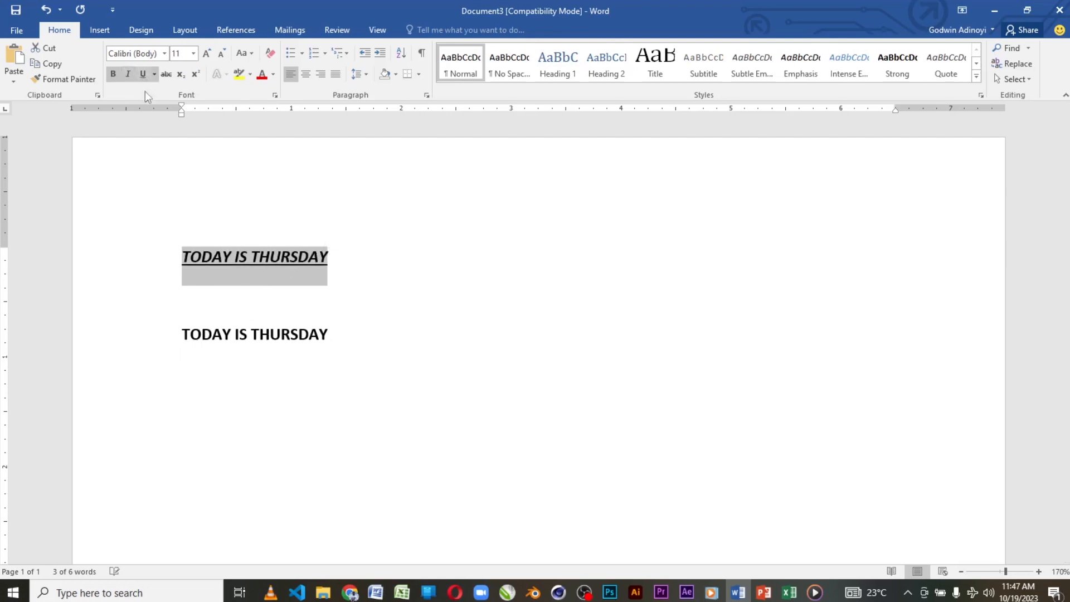
pyautogui.click(335, 280)
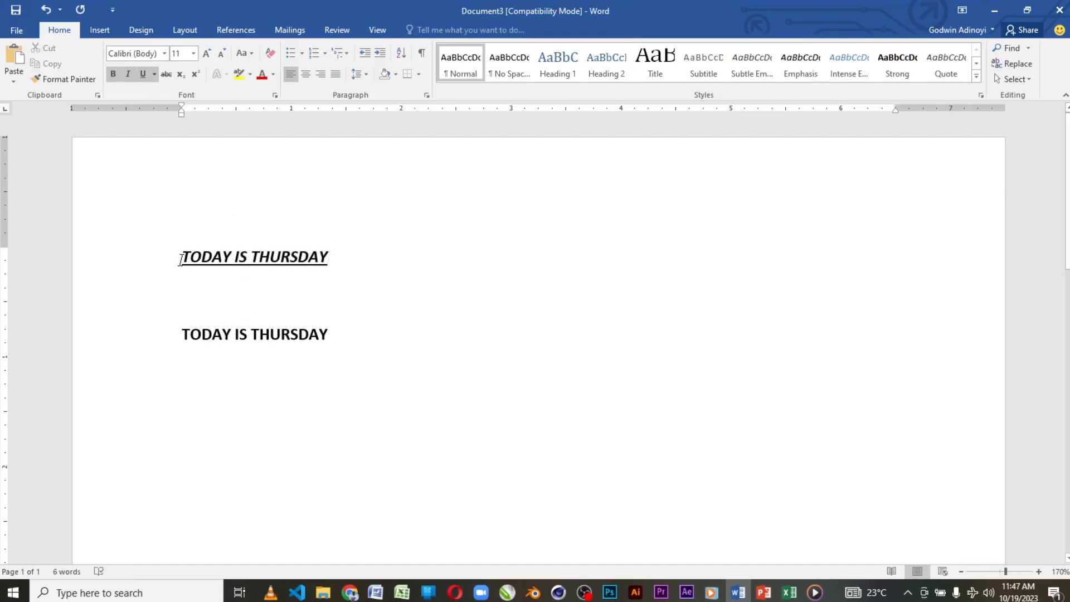
# Step: Remove the bold formatting from the second "TODAY IS THURSDAY" line
pyautogui.moveTo(181, 333); pyautogui.dragTo(332, 337)
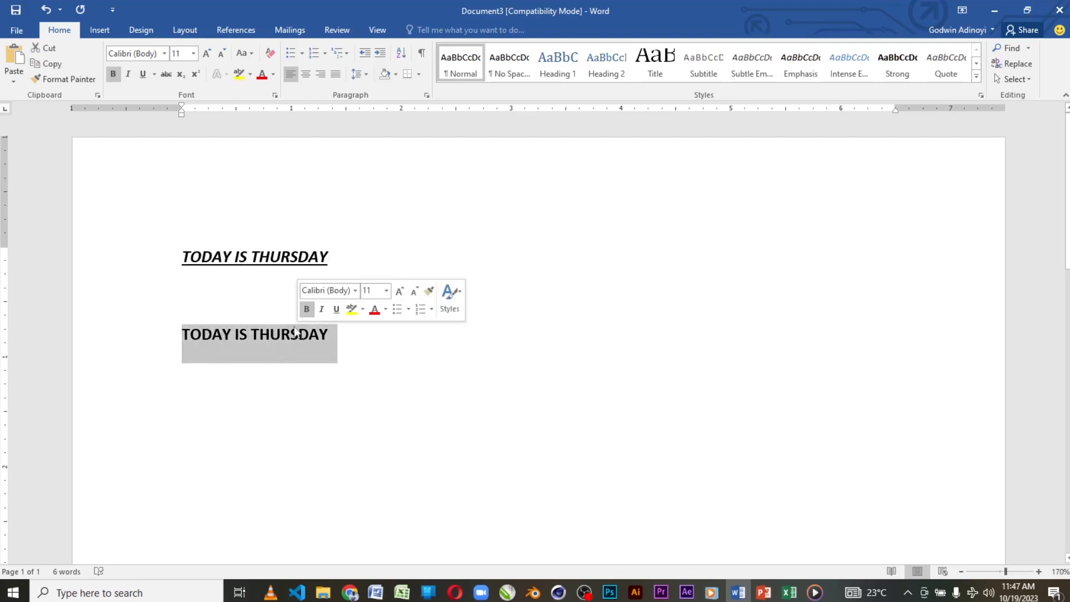
pyautogui.click(307, 308)
pyautogui.click(258, 308)
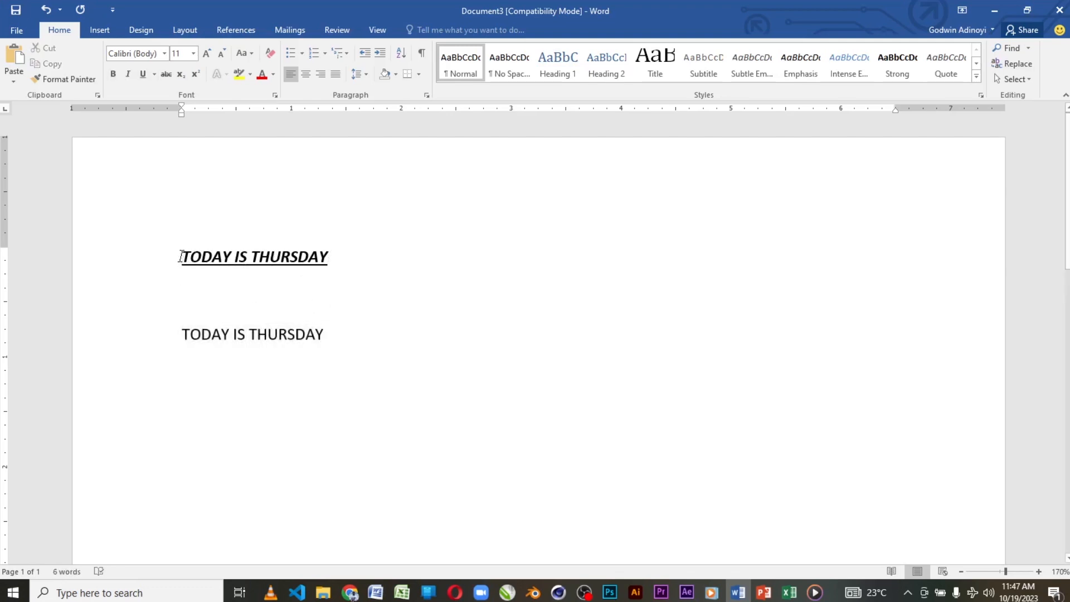
# Step: Copy the first line's bold, italic and underline formatting onto the second line with Format Painter
pyautogui.moveTo(182, 257); pyautogui.dragTo(182, 257)
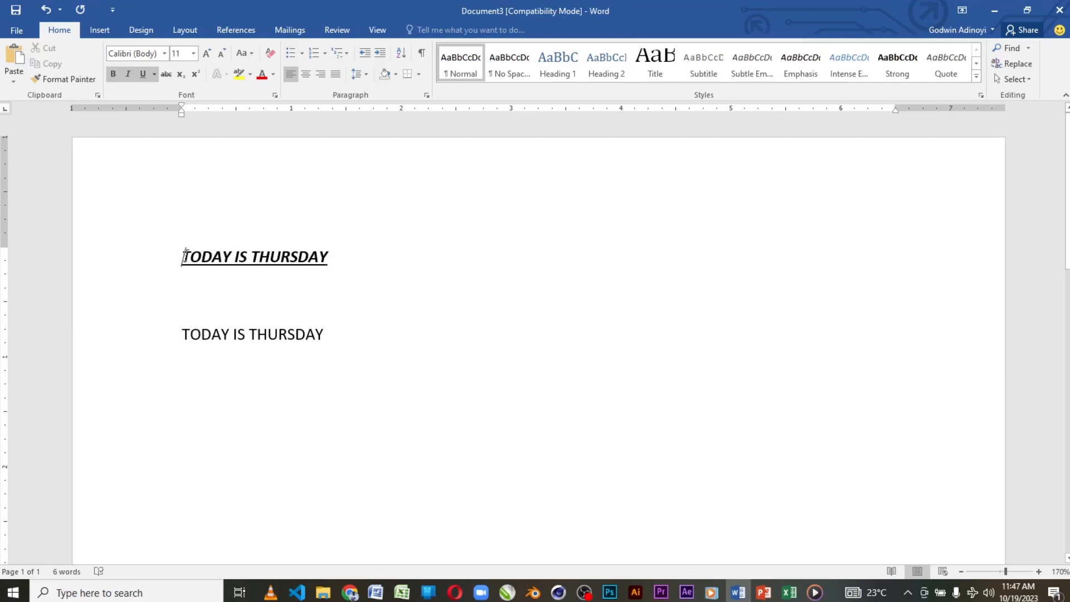
pyautogui.moveTo(188, 256); pyautogui.dragTo(318, 275)
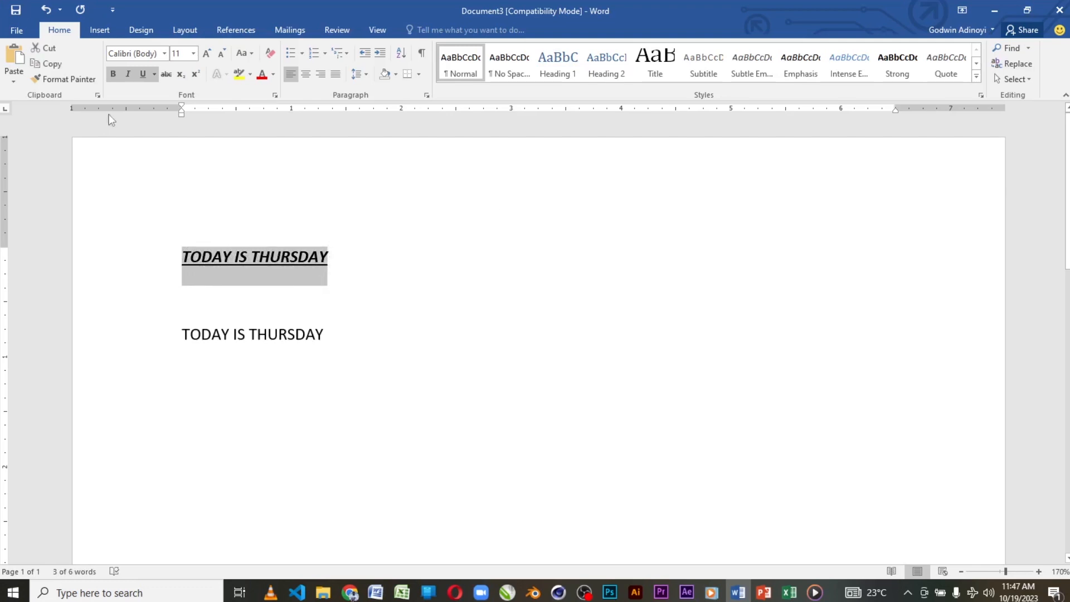
pyautogui.click(68, 82)
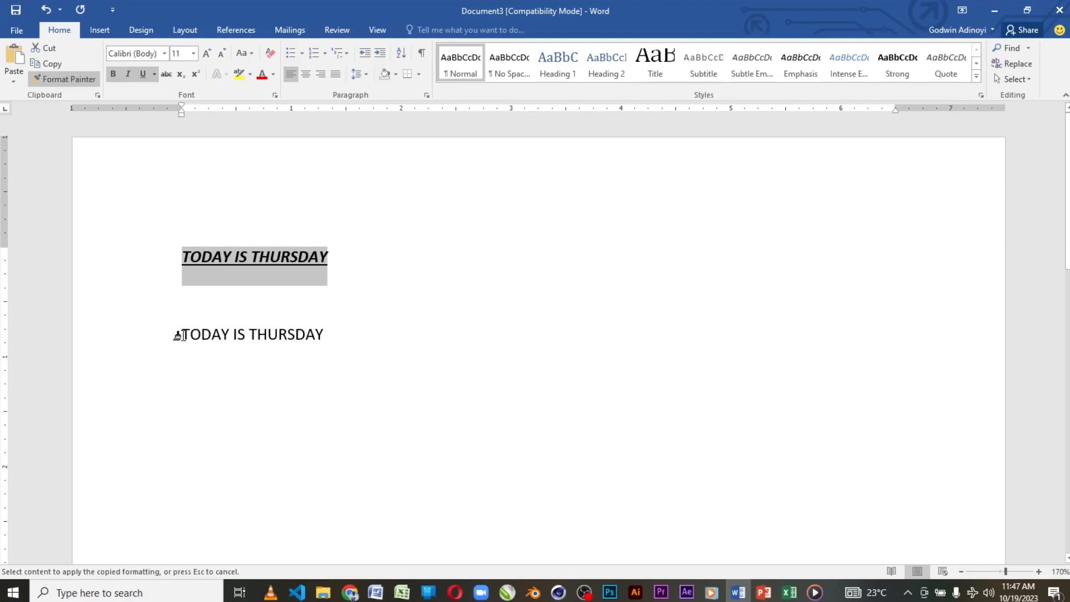
pyautogui.moveTo(176, 335); pyautogui.dragTo(279, 335)
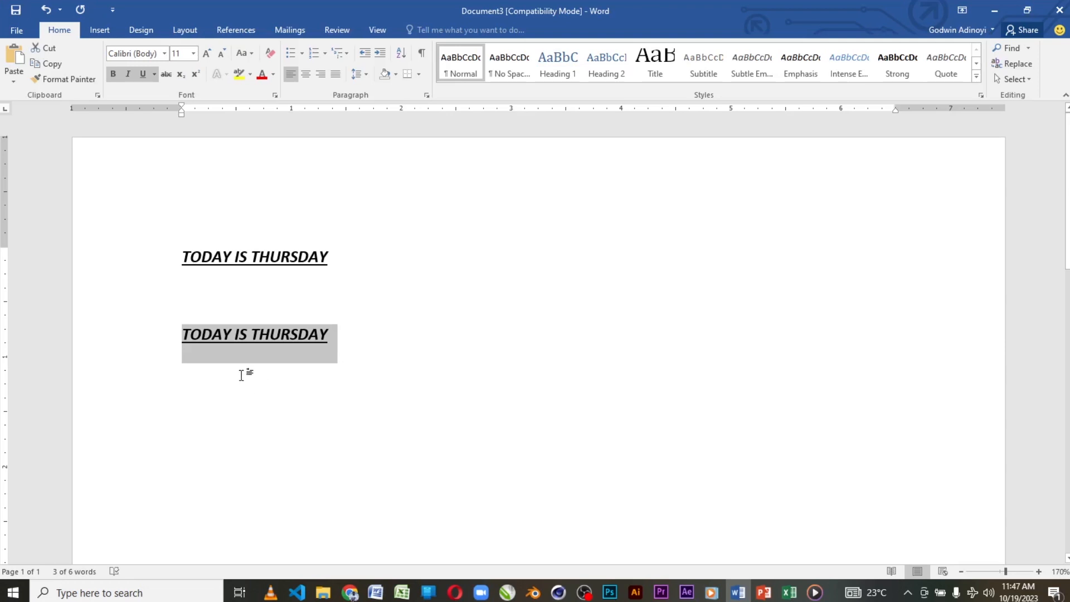
# Step: Undo the formatting last copied onto the second "TODAY IS THURSDAY" line and deselect it
pyautogui.scroll(1, 241, 375)
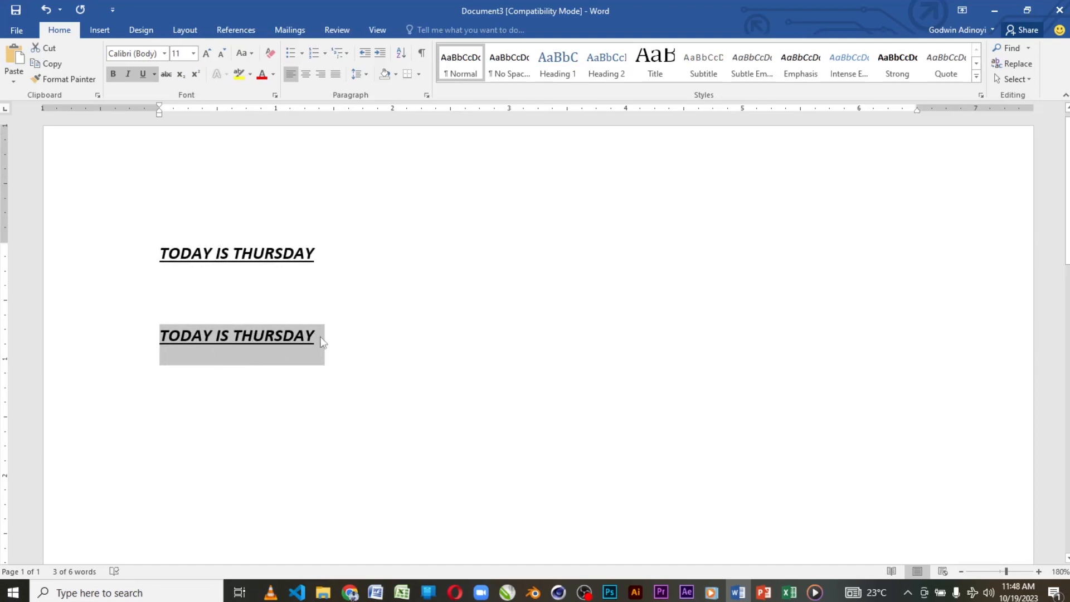
pyautogui.hotkey('ctrl', 'z')
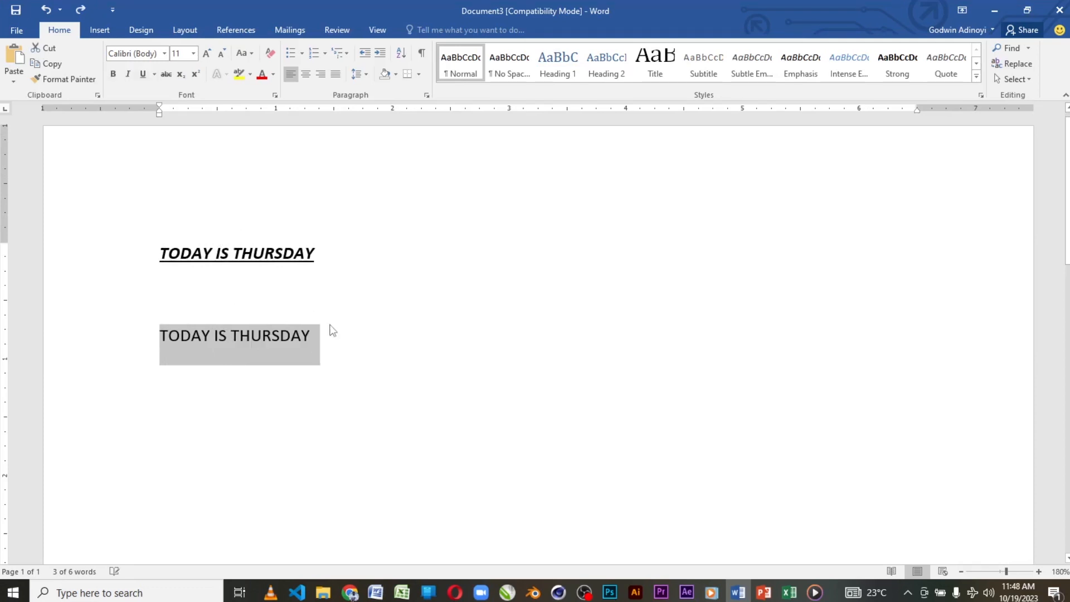
pyautogui.click(335, 343)
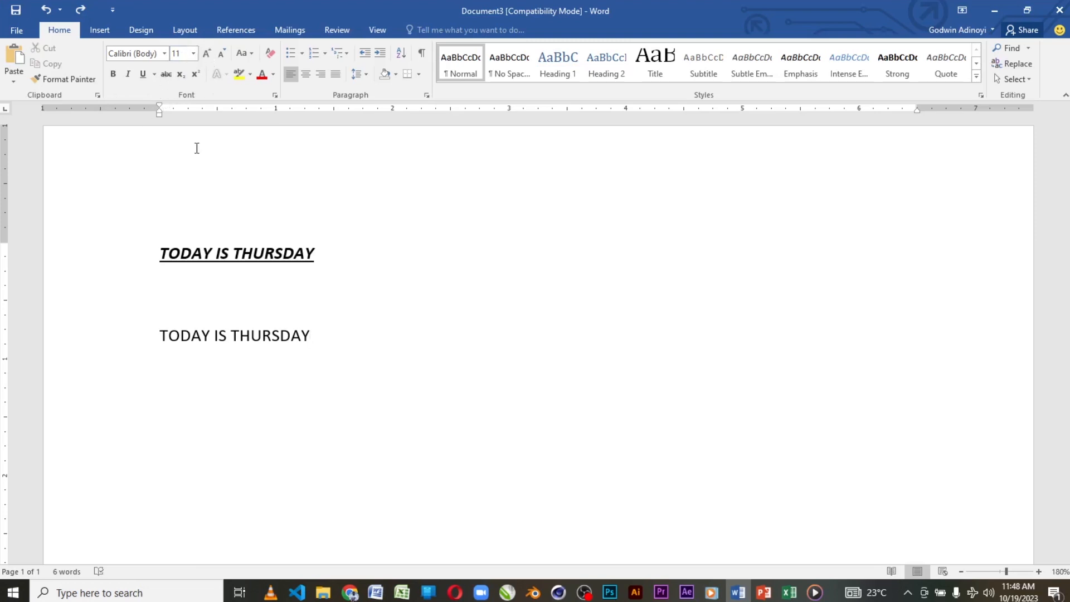
# Step: Grow the second "TODAY IS THURSDAY" line's font size to 20, and shrink it to 14
pyautogui.moveTo(160, 336); pyautogui.dragTo(320, 339)
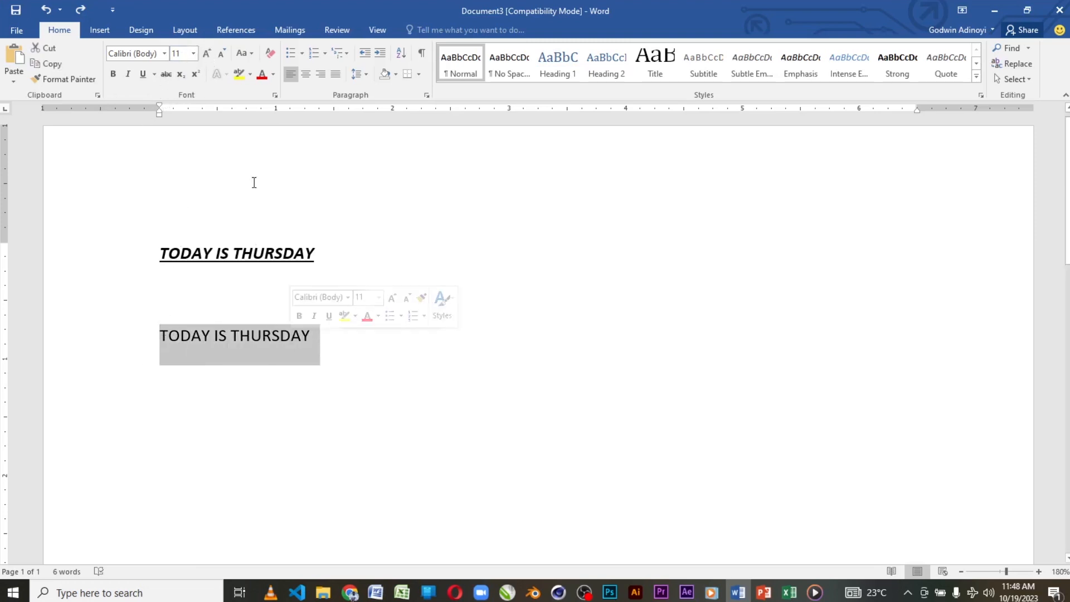
pyautogui.hotkey('ctrl', 'shift', '.')
pyautogui.hotkey('ctrl', 'shift', '.')
pyautogui.hotkey('ctrl', 'shift', '.')
pyautogui.hotkey('ctrl', 'shift', '.')
pyautogui.hotkey('ctrl', 'shift', '.')
pyautogui.hotkey('ctrl', 'shift', '.')
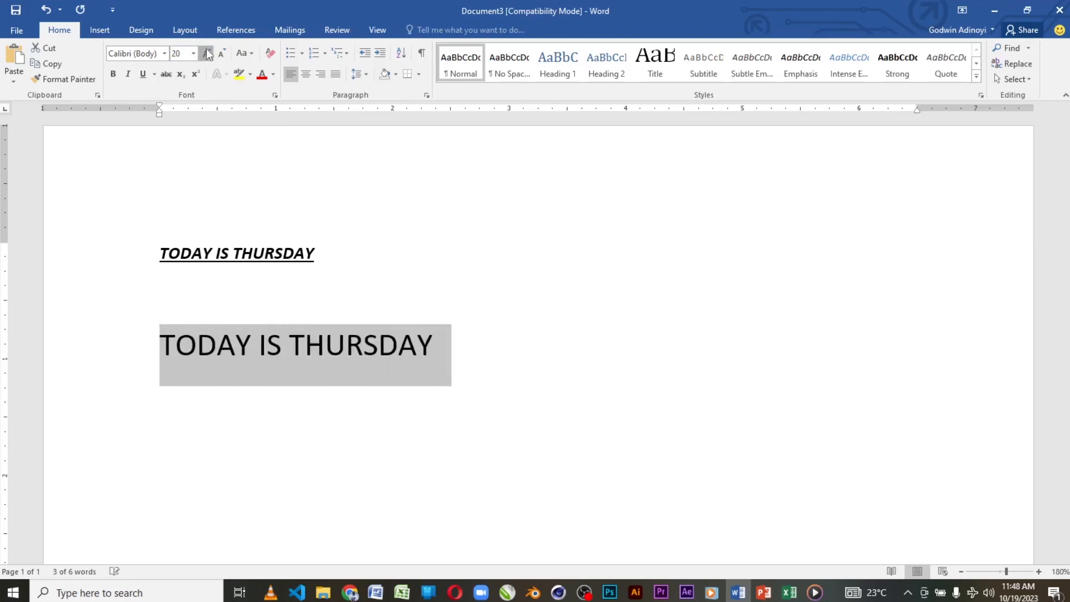
pyautogui.click(223, 54)
pyautogui.click(222, 54)
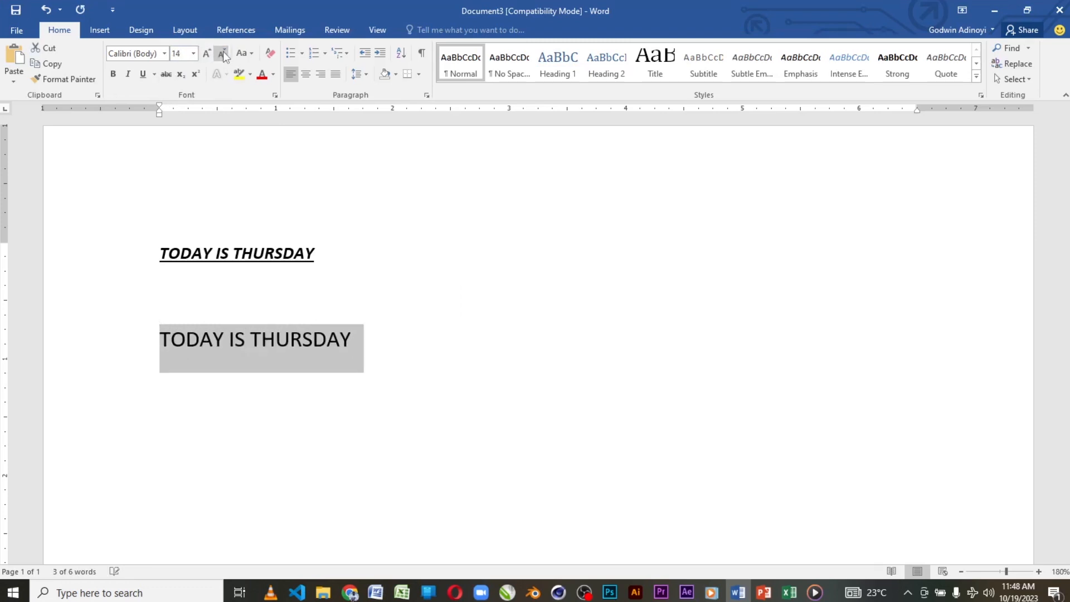
# Step: Raise the second line's font size to 20 again and bring it back to 14
pyautogui.click(207, 53)
pyautogui.click(207, 54)
pyautogui.click(207, 53)
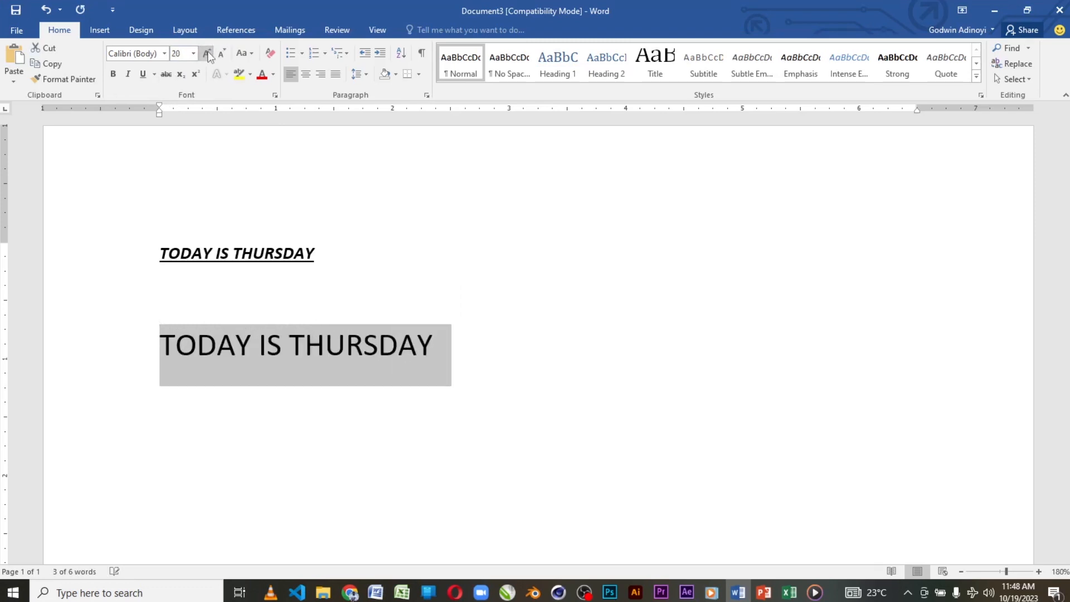
pyautogui.click(222, 53)
pyautogui.click(222, 54)
pyautogui.click(222, 53)
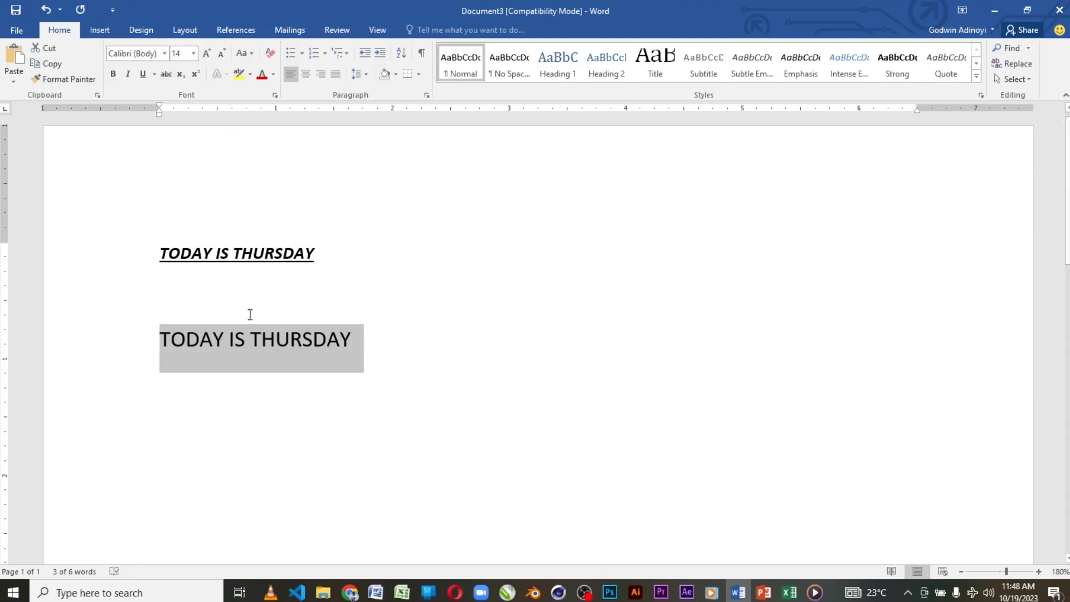
# Step: Add a new line containing the letter "N" below the second sentence and apply strikethrough to the letter
pyautogui.click(350, 342)
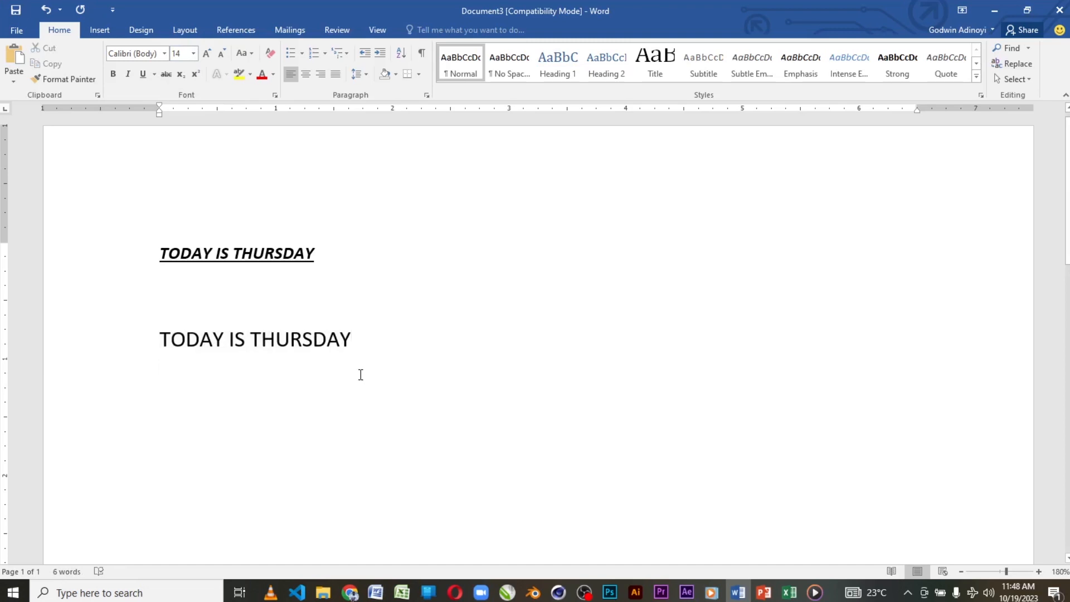
pyautogui.press('Return')
pyautogui.write('N')
pyautogui.moveTo(162, 389); pyautogui.dragTo(186, 409)
pyautogui.click(176, 390)
pyautogui.click(169, 378)
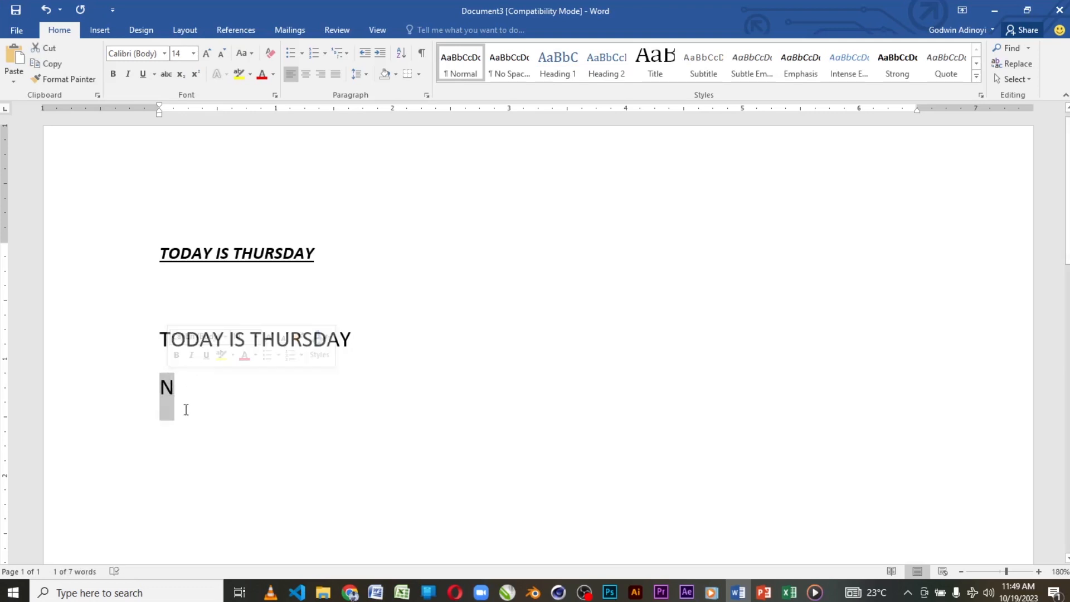
pyautogui.click(167, 77)
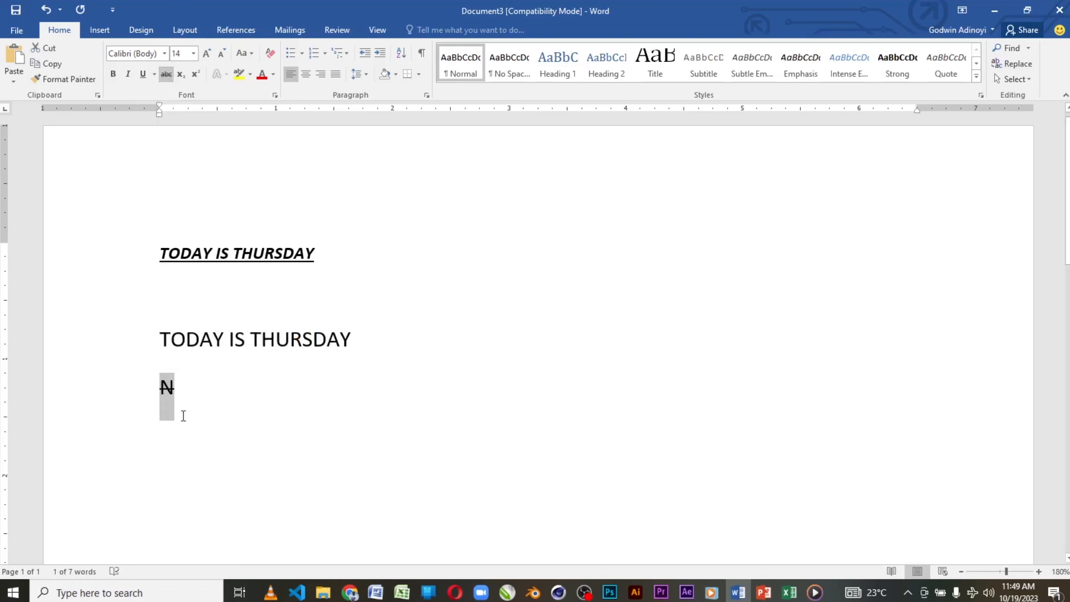
pyautogui.click(196, 389)
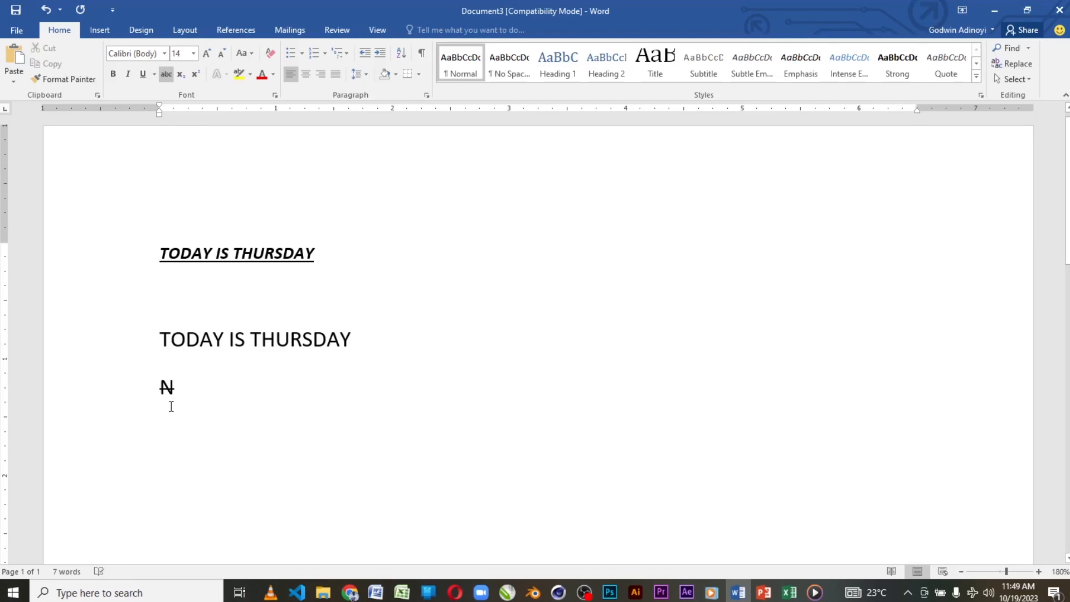
# Step: Add a second "N" after the struck-through one, separated by spaces, and remove the strikethrough from the added text
pyautogui.write('N')
pyautogui.tripleClick(178, 388)
pyautogui.moveTo(174, 387); pyautogui.dragTo(204, 388)
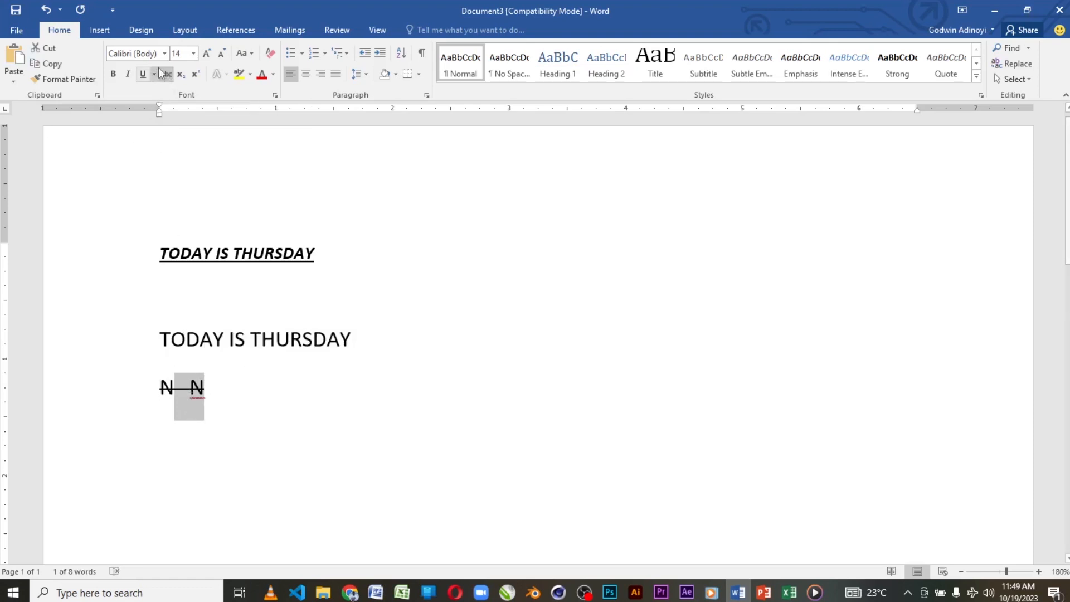
pyautogui.click(166, 74)
pyautogui.click(208, 399)
# Step: Apply double strikethrough to the second "N" on the third text line
pyautogui.moveTo(191, 388); pyautogui.dragTo(197, 402)
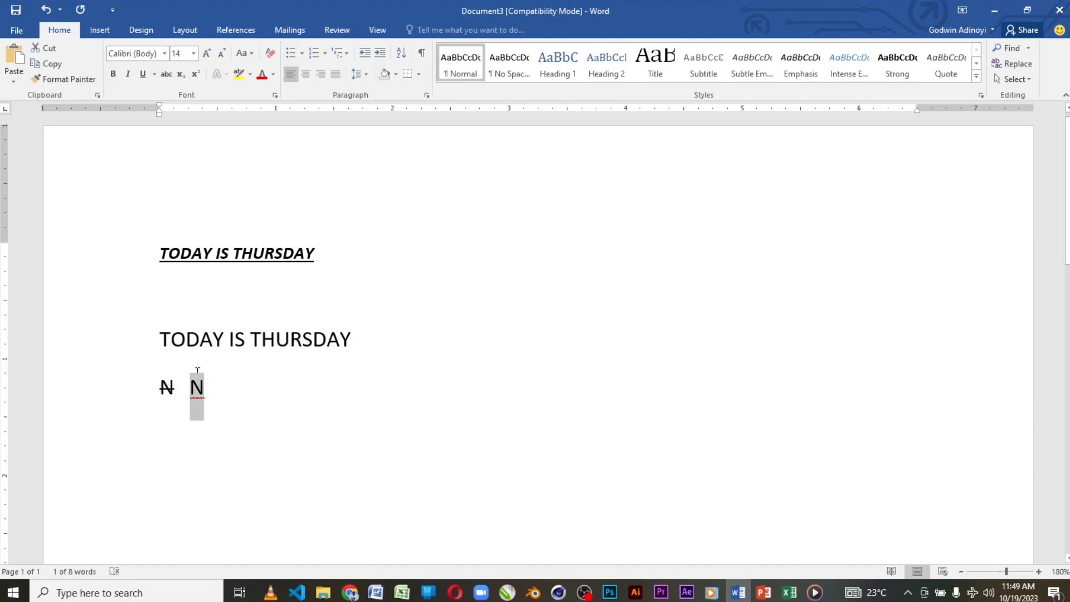
pyautogui.click(154, 75)
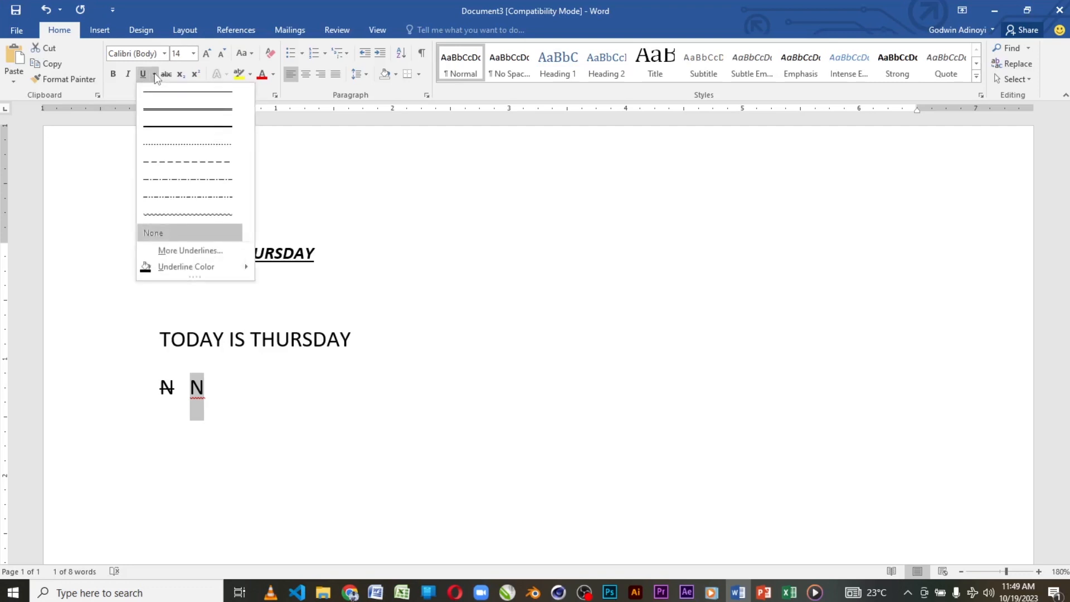
pyautogui.click(177, 253)
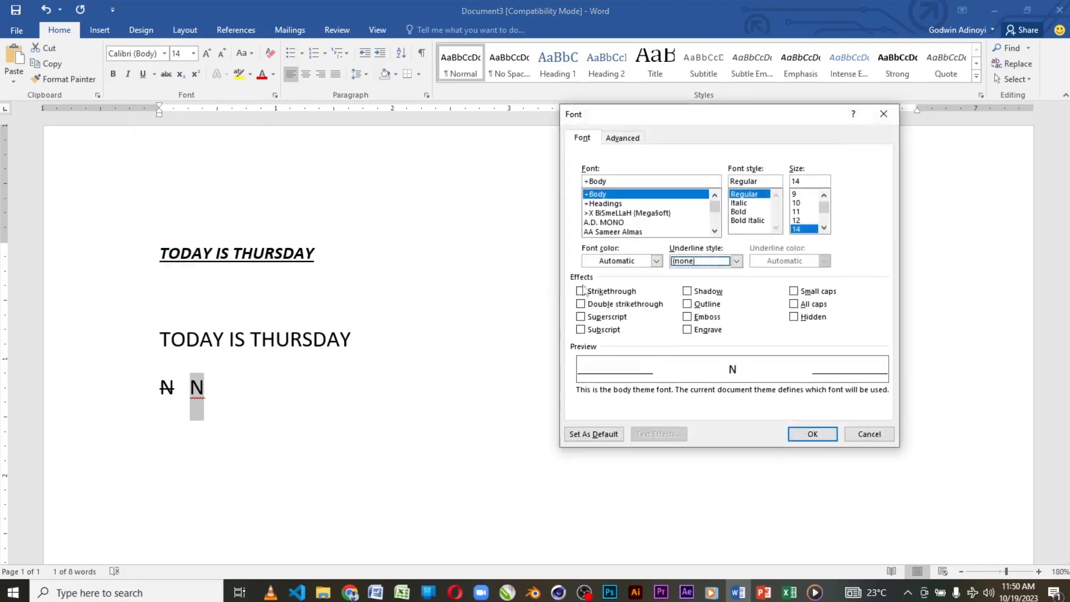
pyautogui.moveTo(642, 114); pyautogui.dragTo(516, 116)
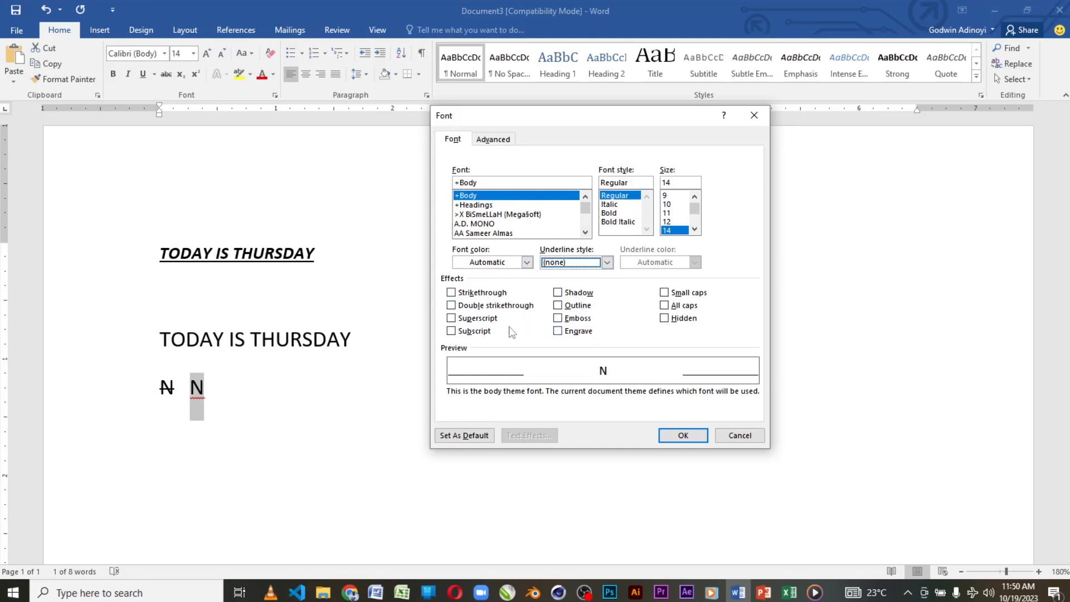
pyautogui.click(451, 307)
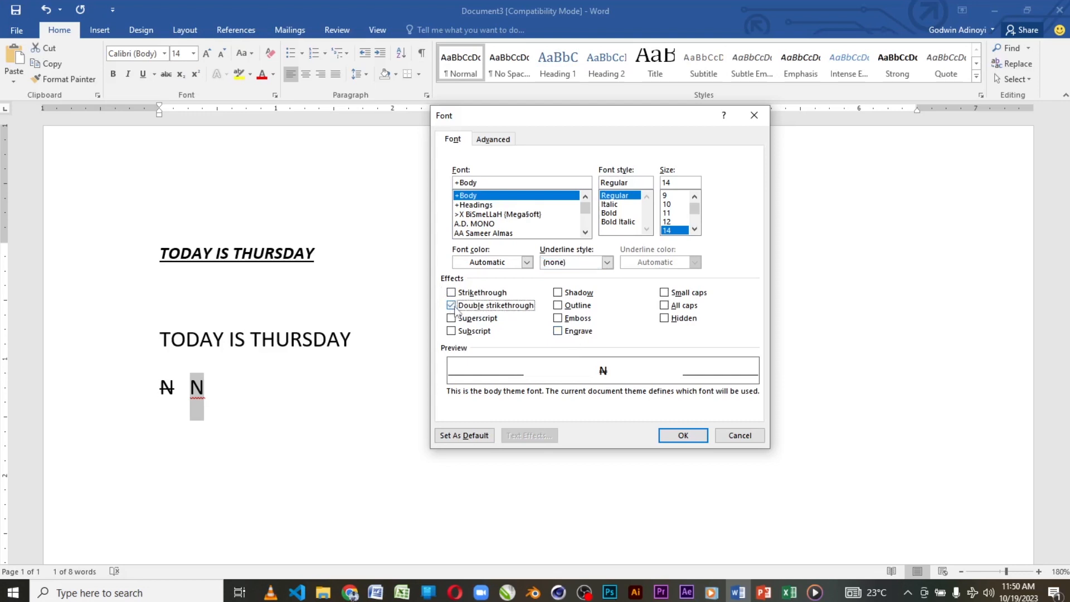
pyautogui.click(683, 436)
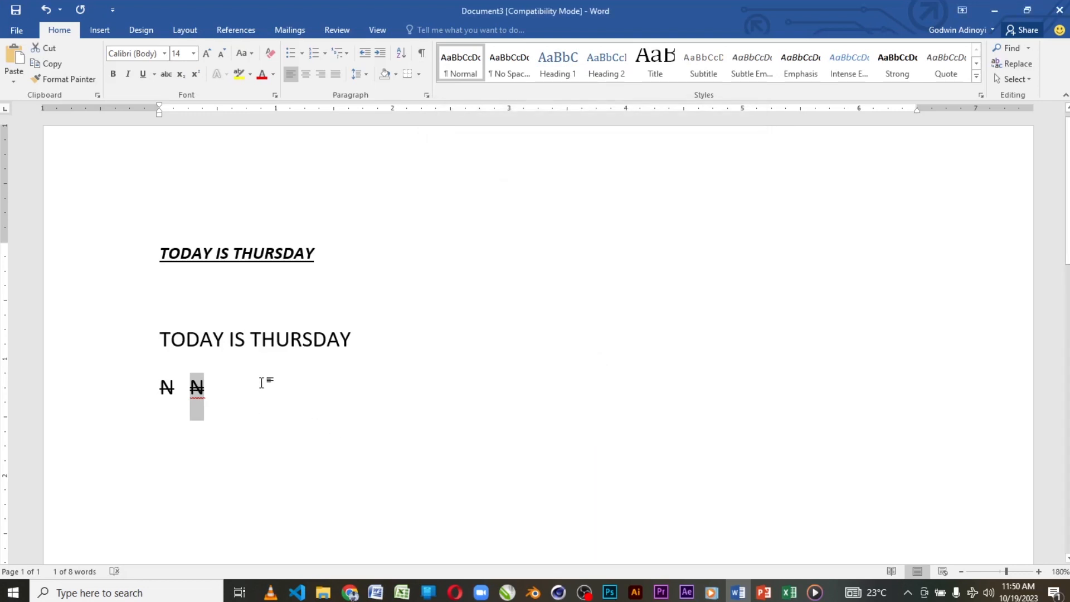
# Step: Start a new line below the two "N" letters and enter the letter "F"
pyautogui.click(235, 395)
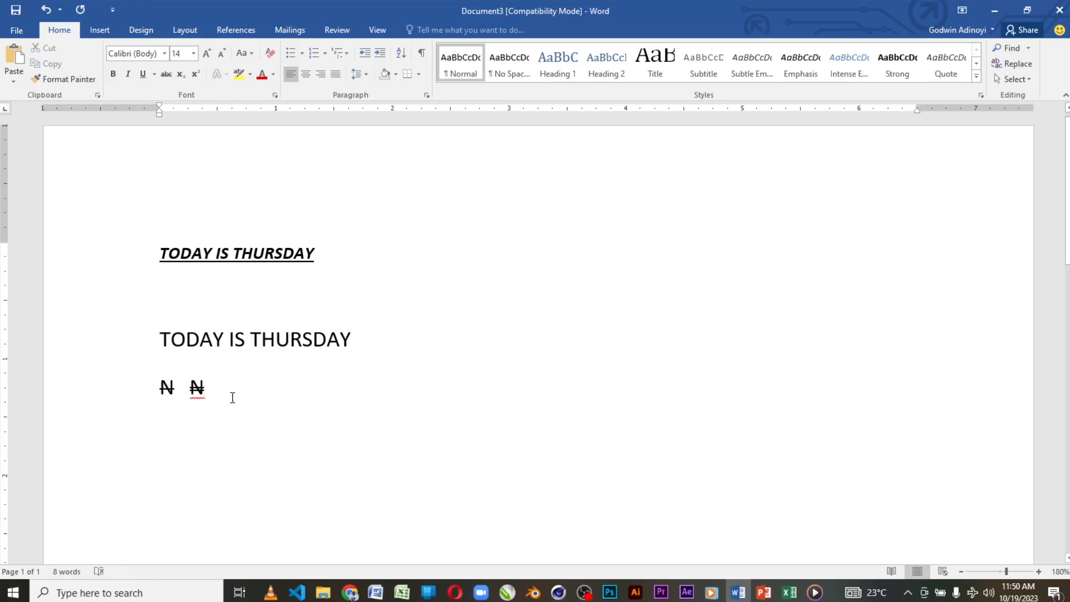
pyautogui.press('Return')
pyautogui.write('₣')
# Step: Remove the double strikethrough from the "F" and delete the letter
pyautogui.doubleClick(161, 436)
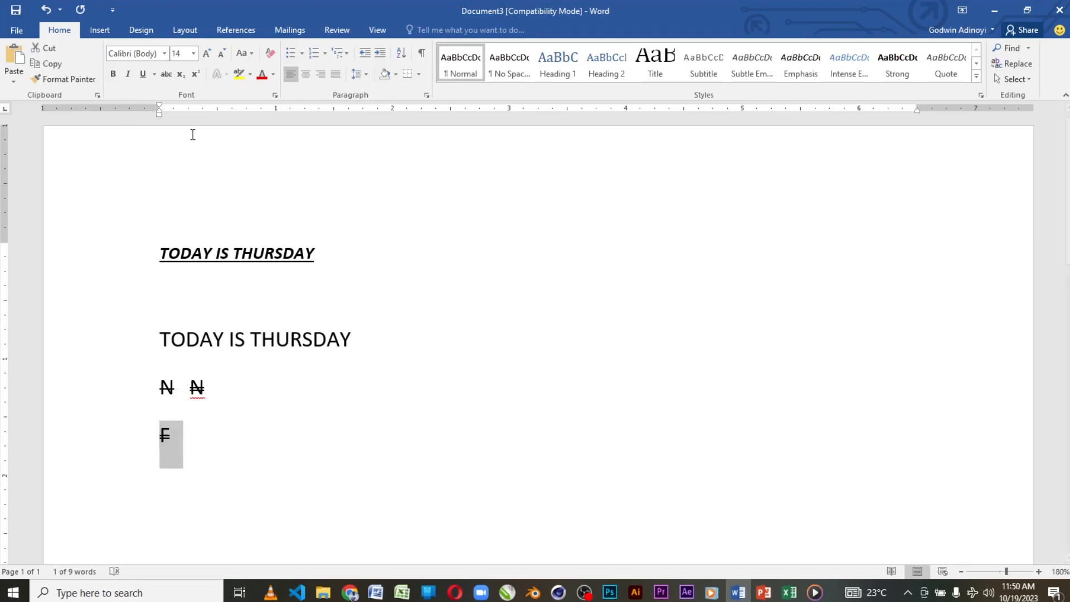
pyautogui.click(173, 438)
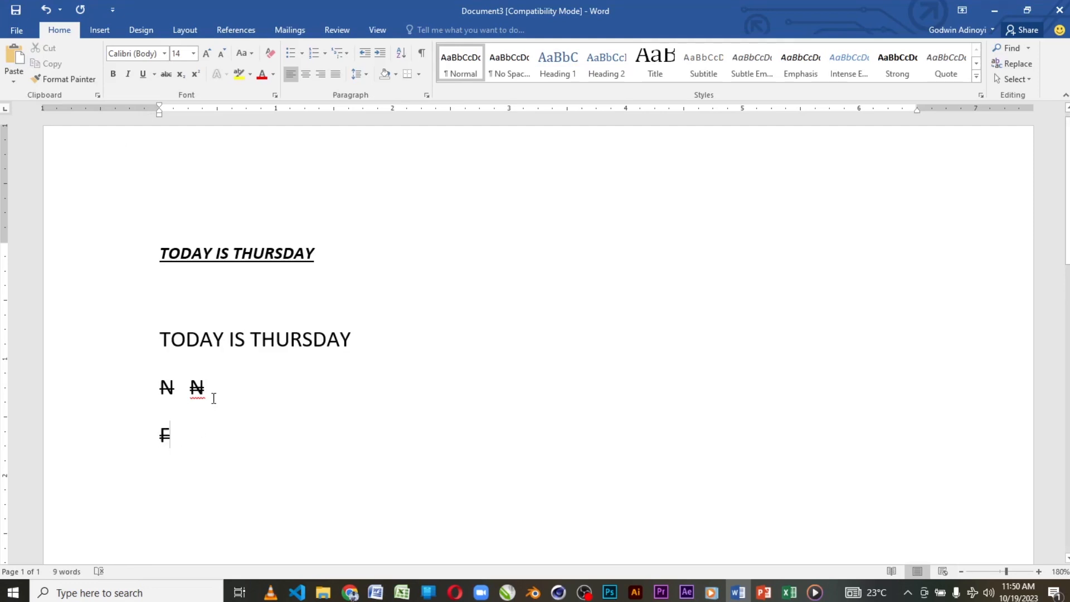
pyautogui.doubleClick(171, 434)
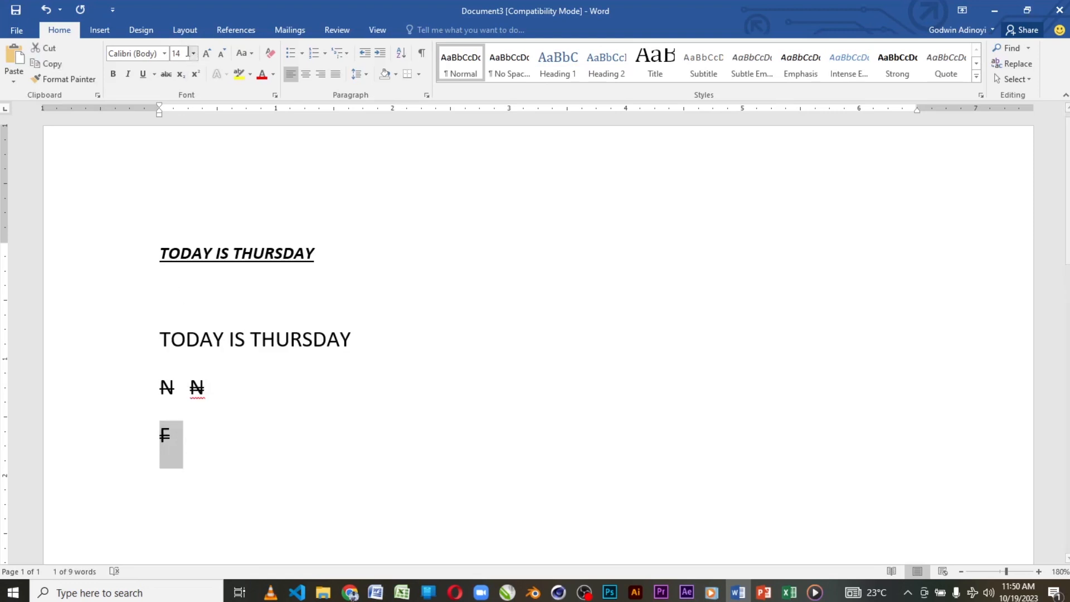
pyautogui.click(154, 75)
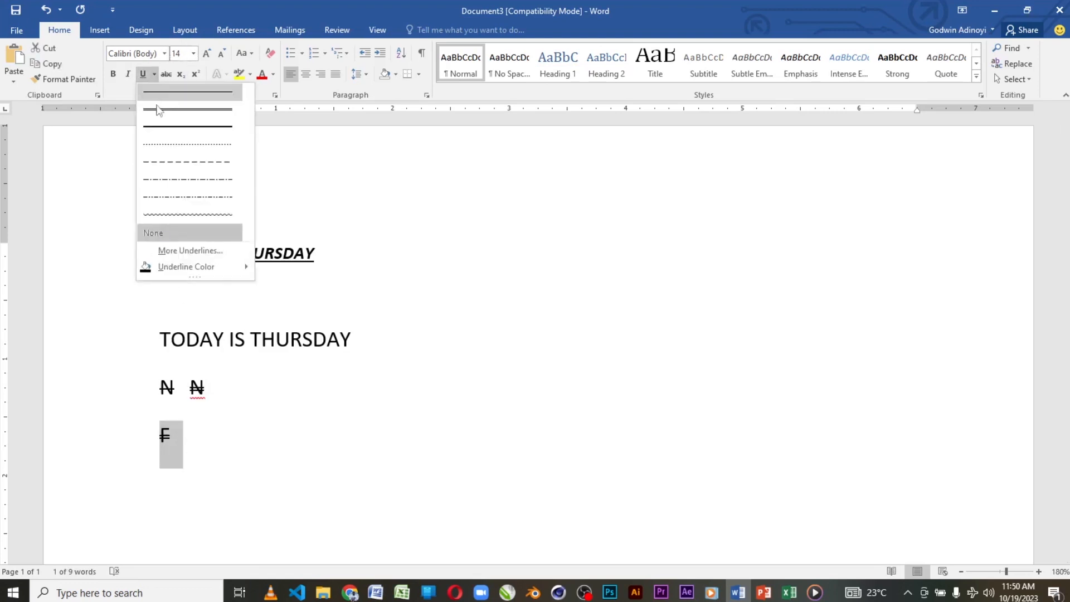
pyautogui.click(172, 249)
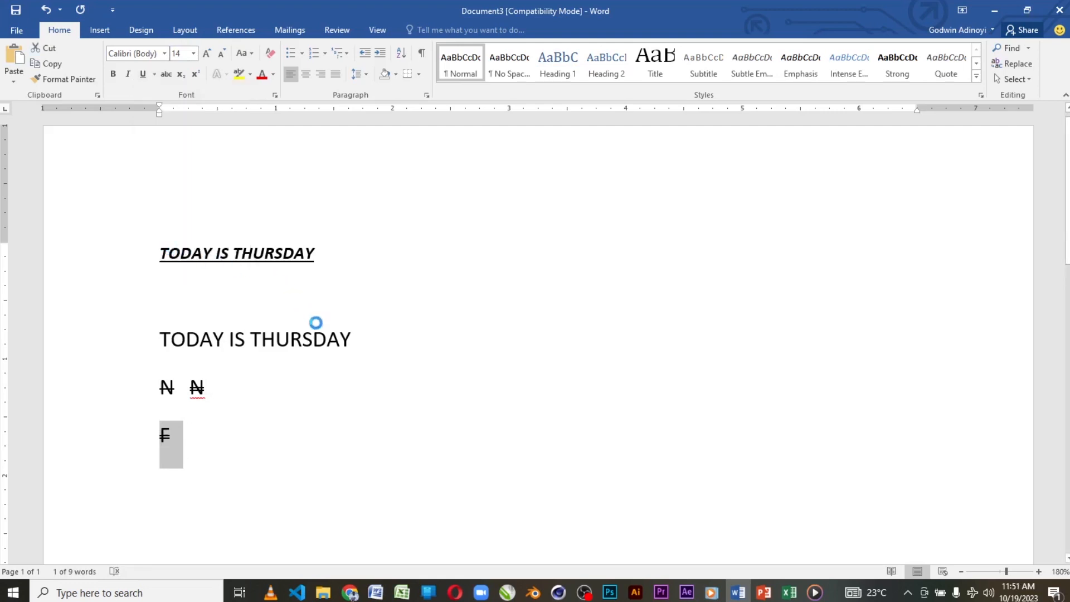
pyautogui.click(451, 306)
pyautogui.click(451, 305)
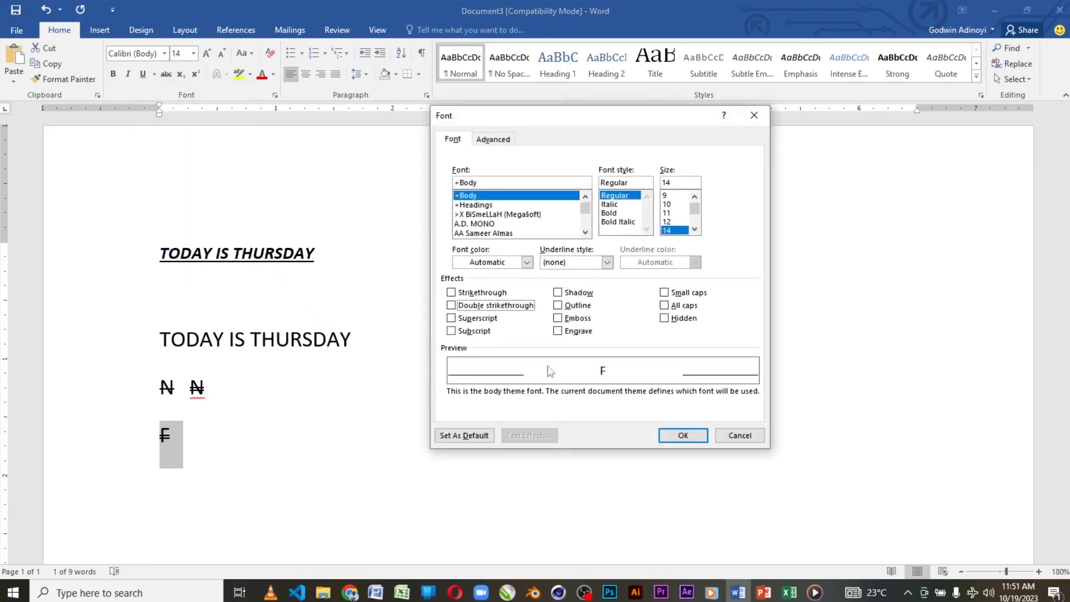
pyautogui.click(683, 435)
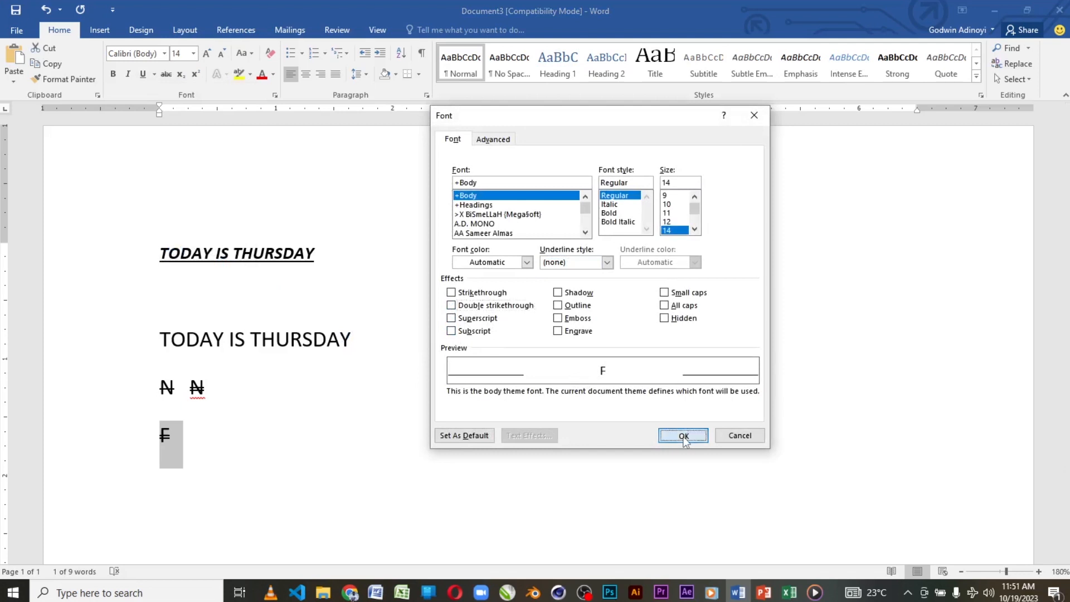
pyautogui.click(186, 447)
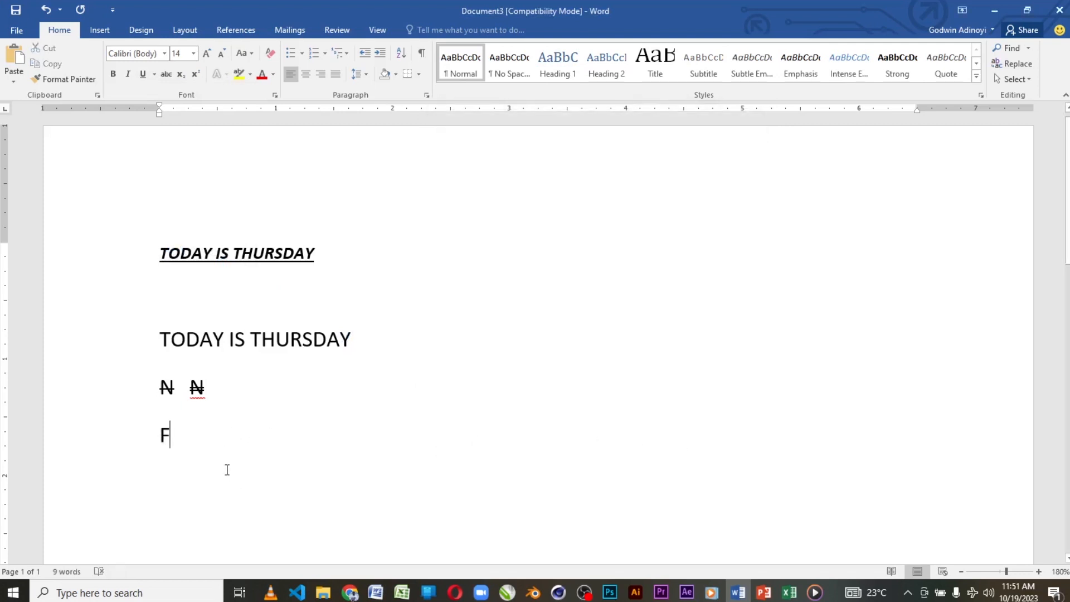
pyautogui.moveTo(162, 437); pyautogui.dragTo(171, 440)
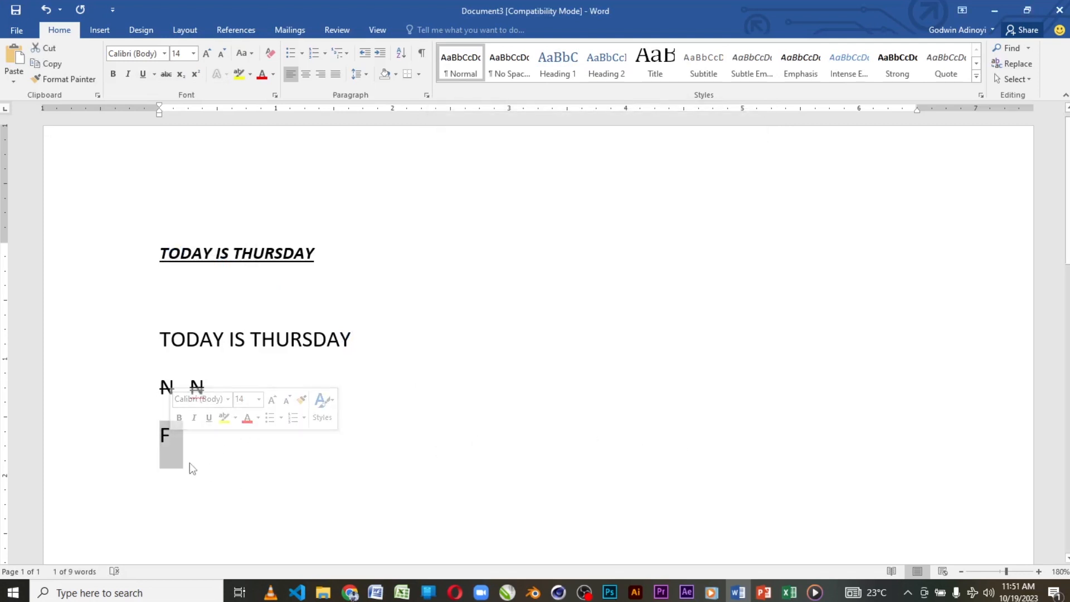
pyautogui.press('BackSpace')
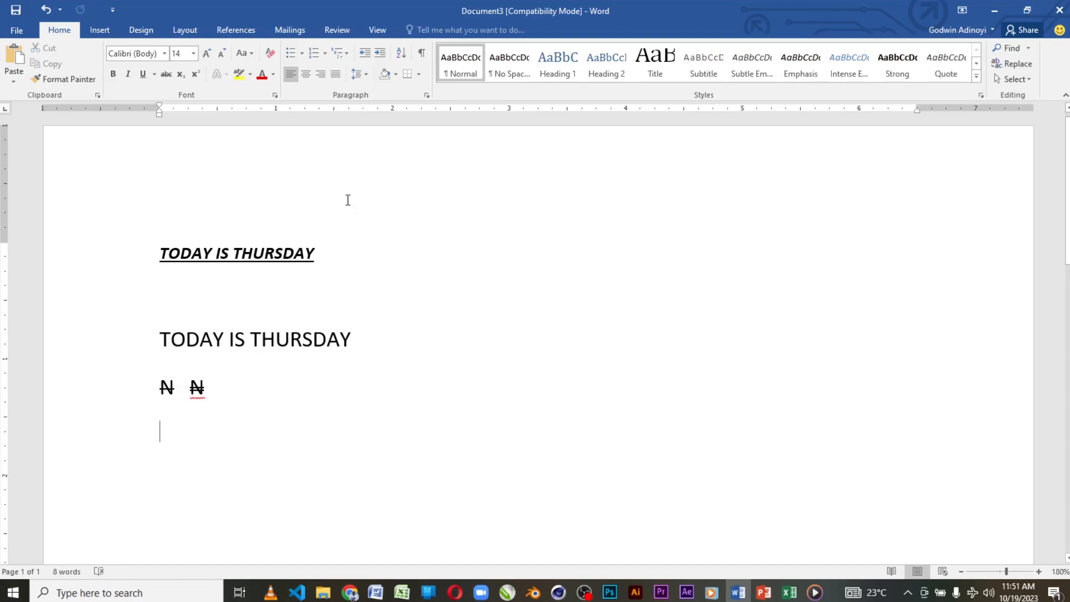
pyautogui.write('100')
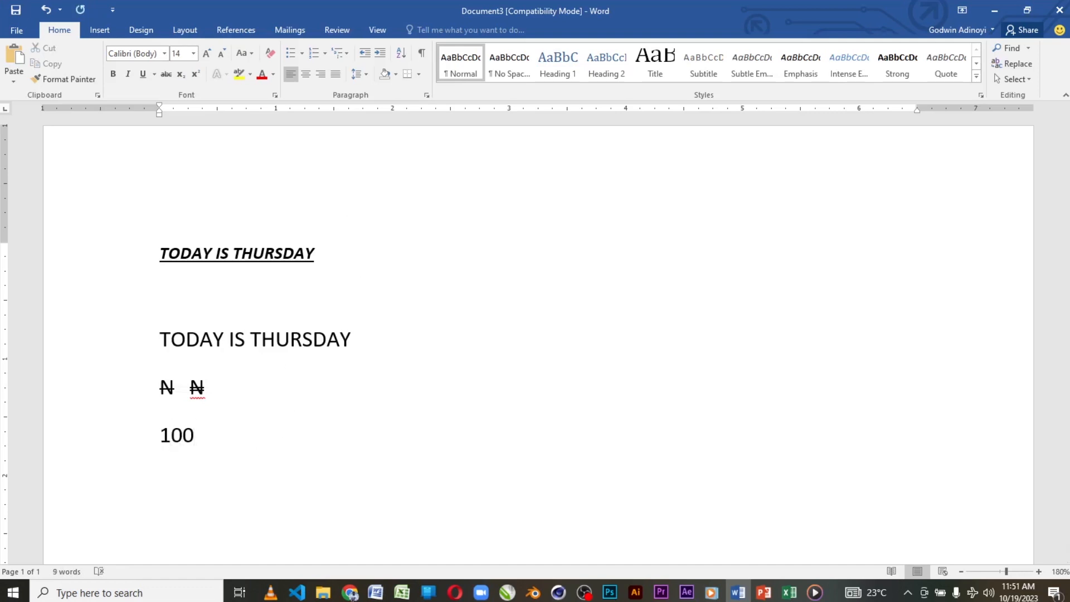
pyautogui.press('BackSpace')
pyautogui.press('BackSpace')
pyautogui.press('BackSpace')
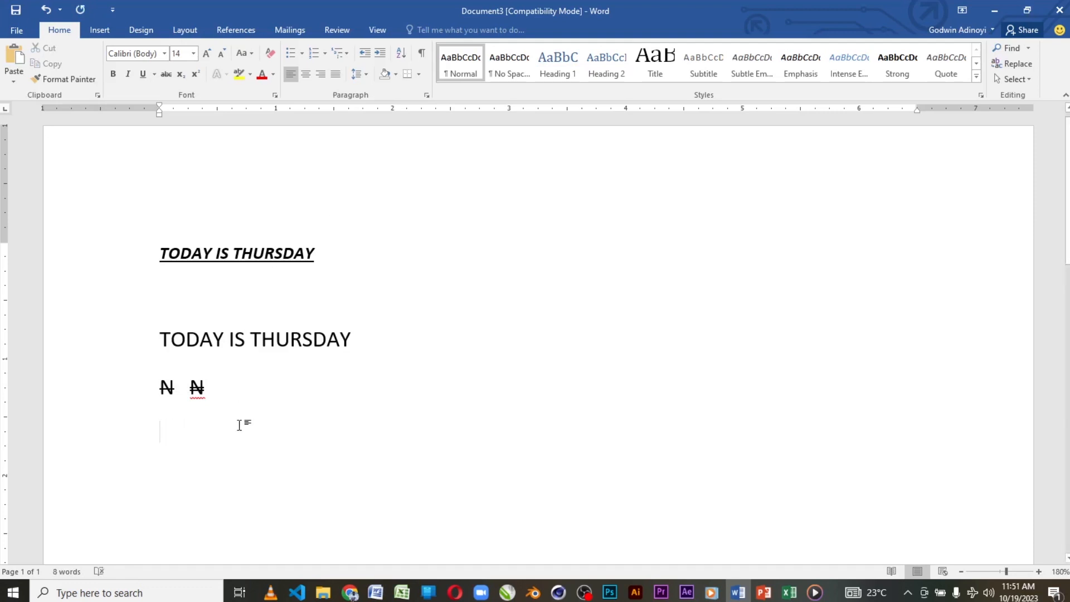
# Step: Enter "1000010two" on the empty line and "H2O" on the line below it, followed by a line break
pyautogui.scroll(4, 248, 418)
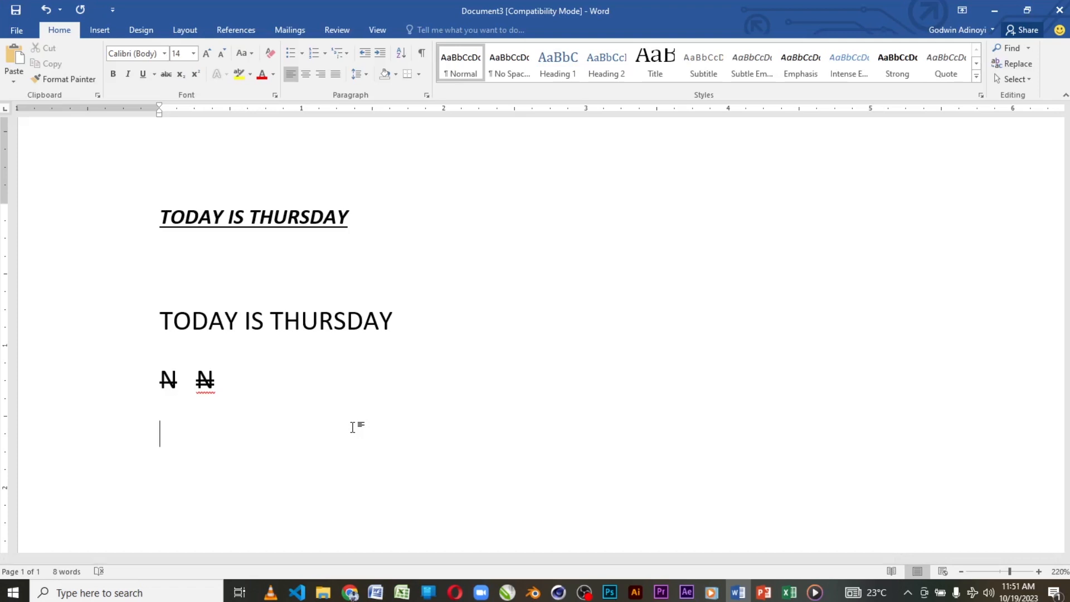
pyautogui.write('1000010')
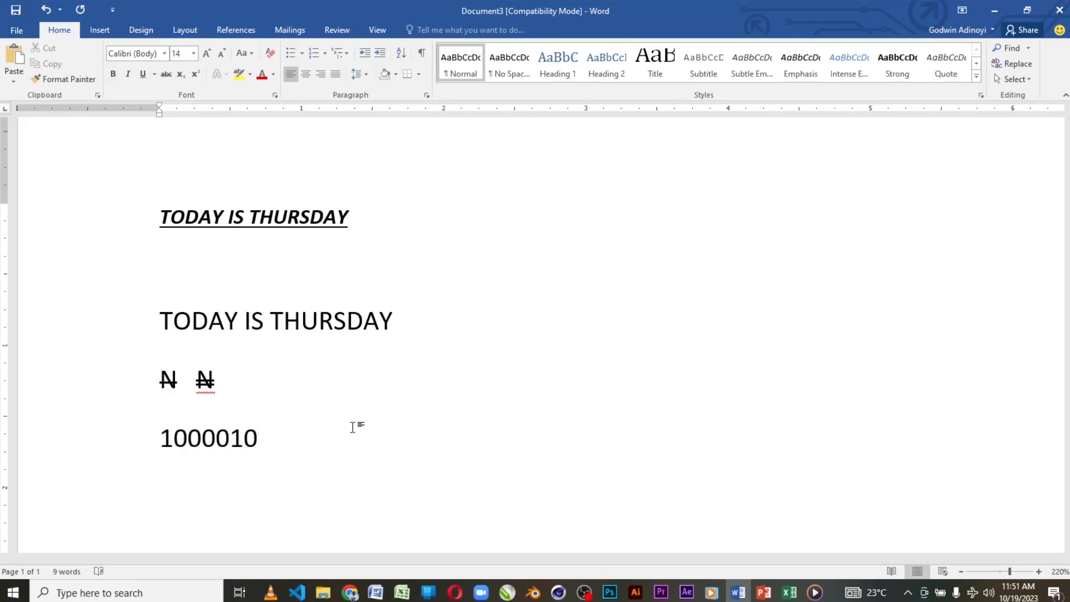
pyautogui.write('two')
pyautogui.press('Return')
pyautogui.write('H2')
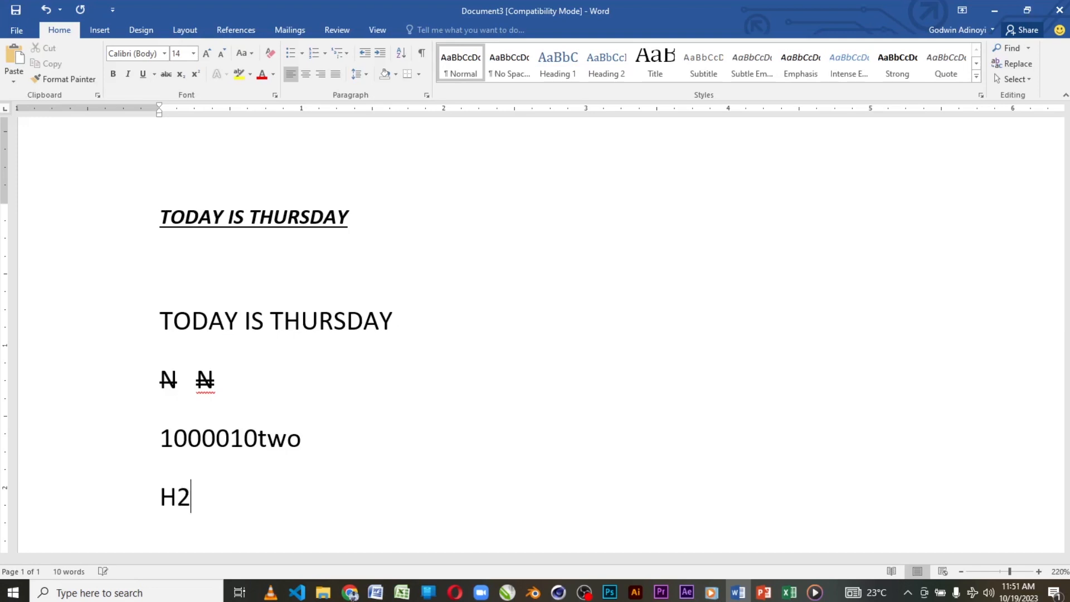
pyautogui.write('O')
pyautogui.press('Return')
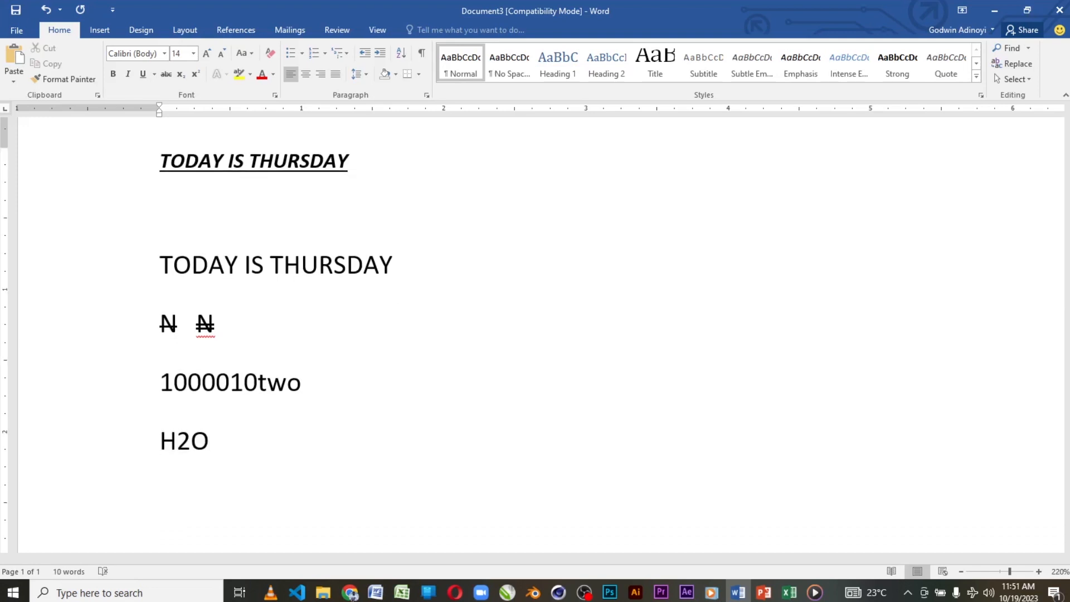
# Step: Enter "CH4" in capitals on the line below "H2O", followed by a line break
pyautogui.write('ch4')
pyautogui.press('BackSpace')
pyautogui.press('BackSpace')
pyautogui.press('BackSpace')
pyautogui.press('BackSpace')
pyautogui.write('4')
pyautogui.press('BackSpace')
pyautogui.press('BackSpace')
pyautogui.press('BackSpace')
pyautogui.press('BackSpace')
pyautogui.write('o')
pyautogui.press('BackSpace')
pyautogui.write('O')
pyautogui.press('Return')
pyautogui.write('CH4')
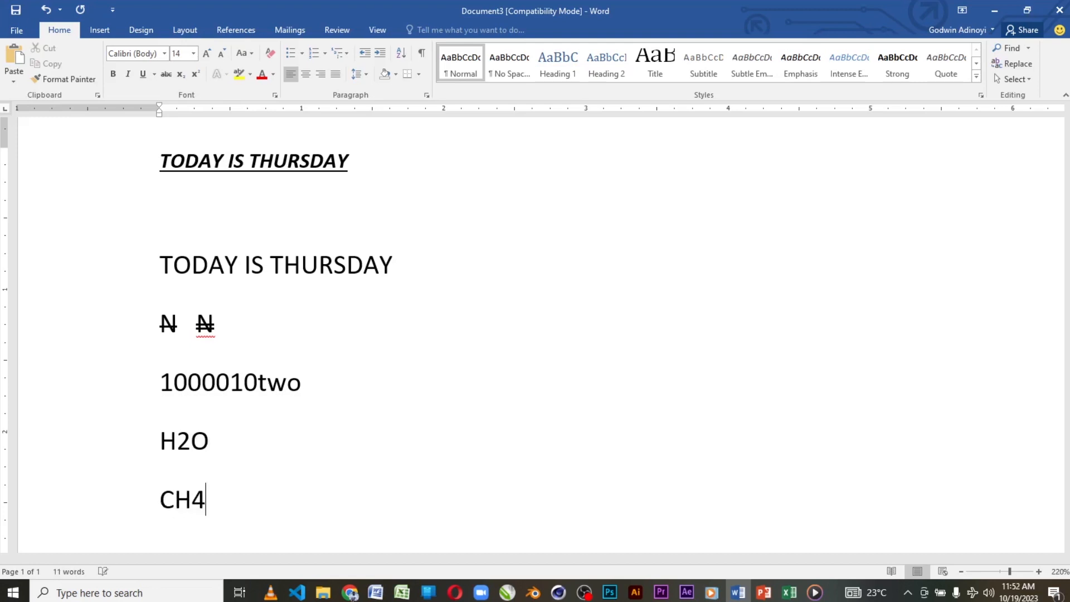
pyautogui.press('Return')
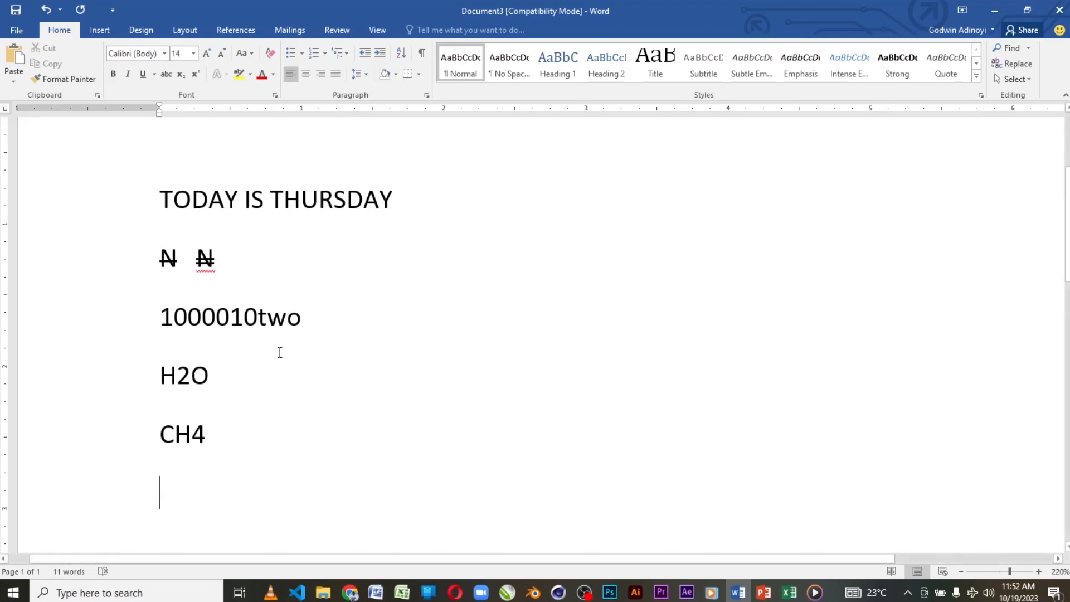
# Step: Format the word "two" after 1000010 as subscript
pyautogui.moveTo(258, 317); pyautogui.dragTo(301, 322)
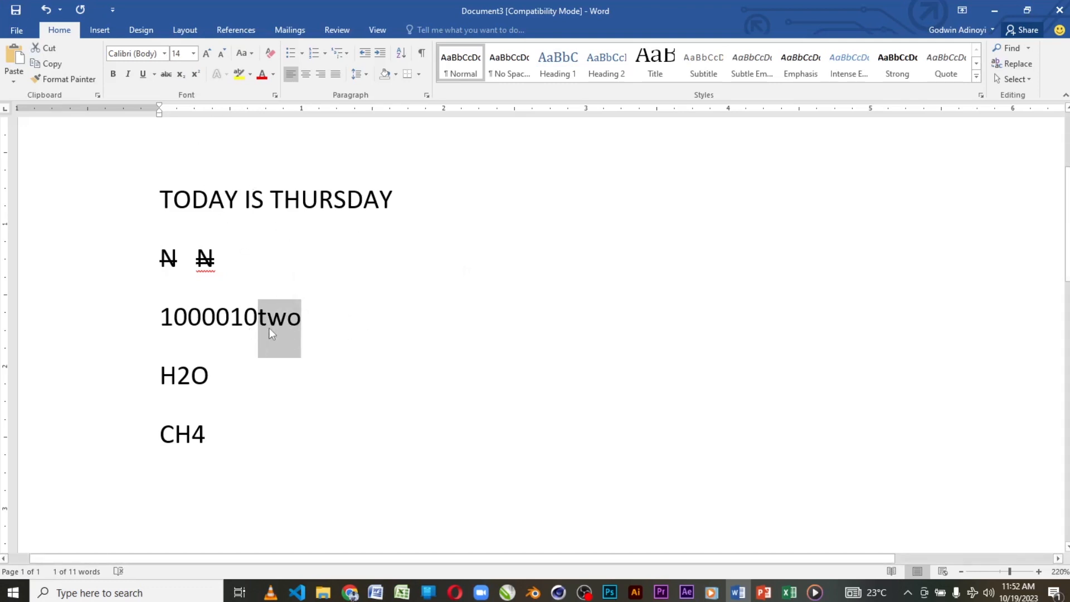
pyautogui.click(286, 329)
pyautogui.moveTo(258, 320); pyautogui.dragTo(298, 321)
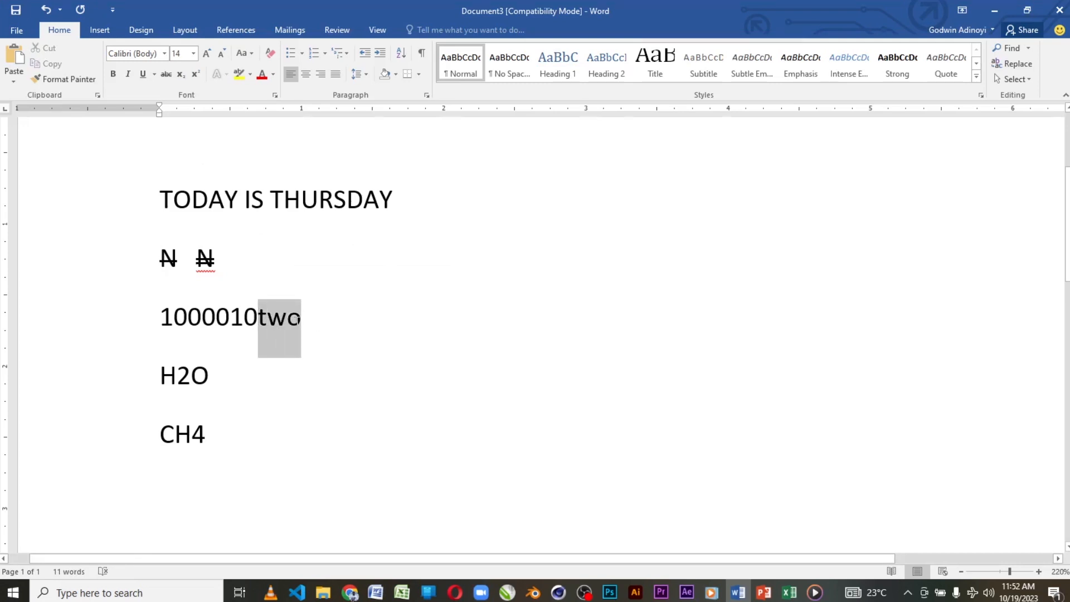
pyautogui.click(180, 74)
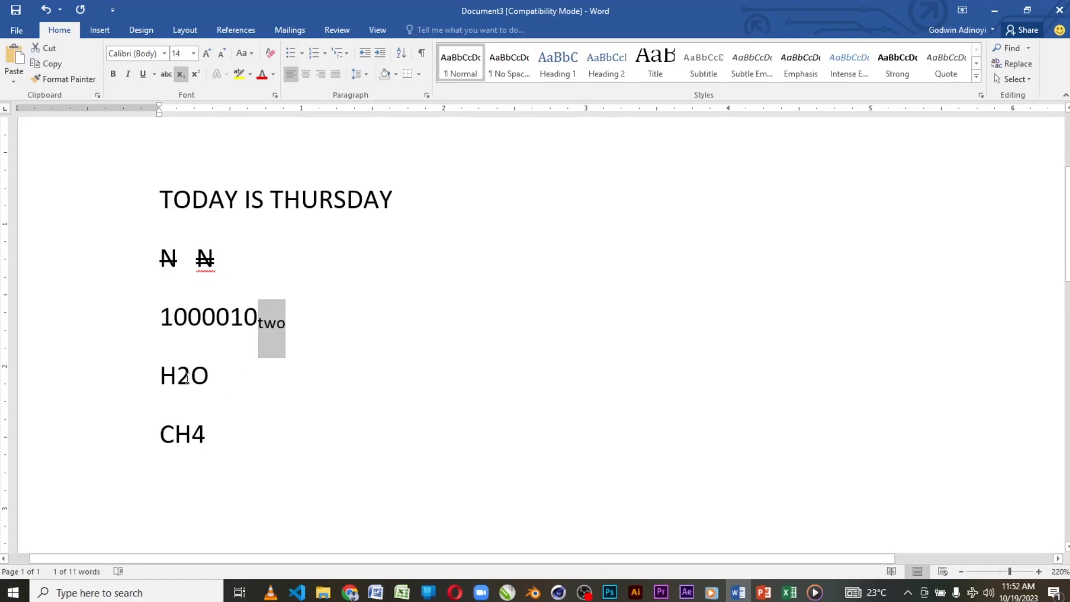
# Step: Format the 2 in "H2O" and the 4 in "CH4" as subscript
pyautogui.moveTo(184, 372); pyautogui.dragTo(191, 373)
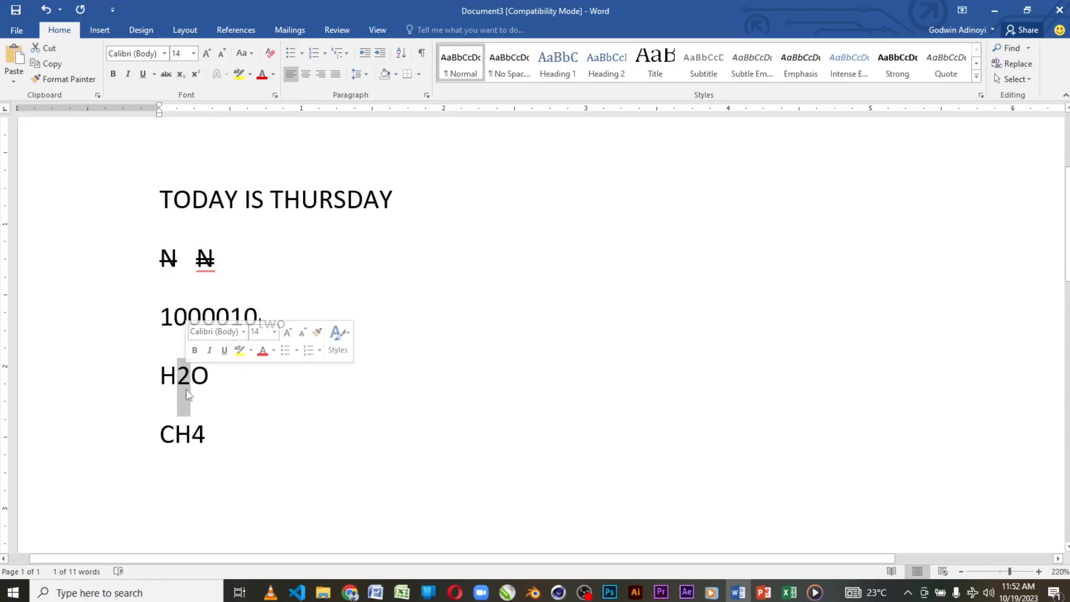
pyautogui.click(180, 74)
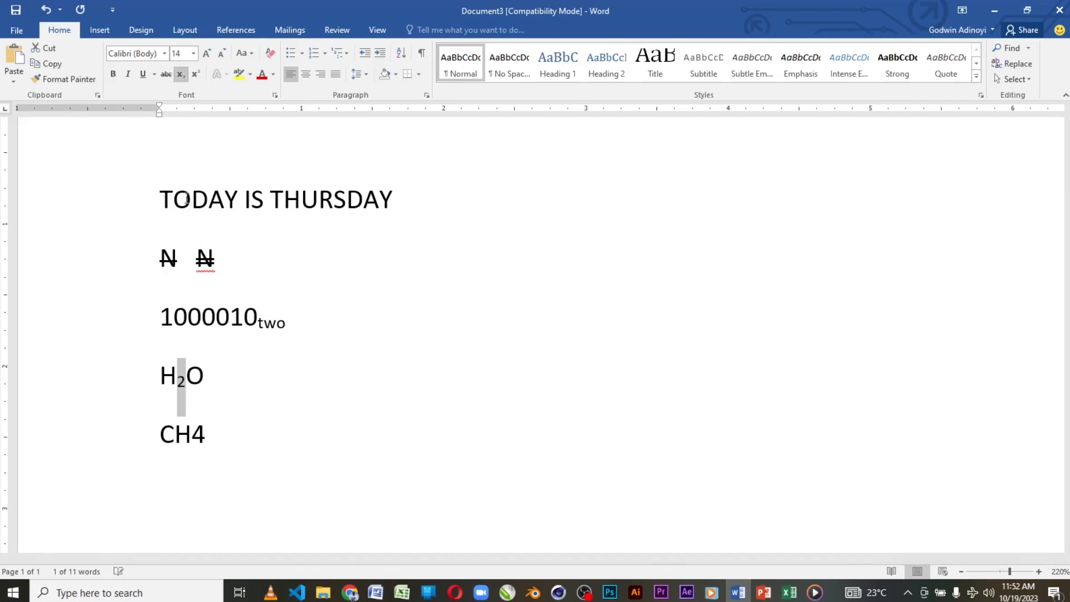
pyautogui.moveTo(195, 436); pyautogui.dragTo(207, 438)
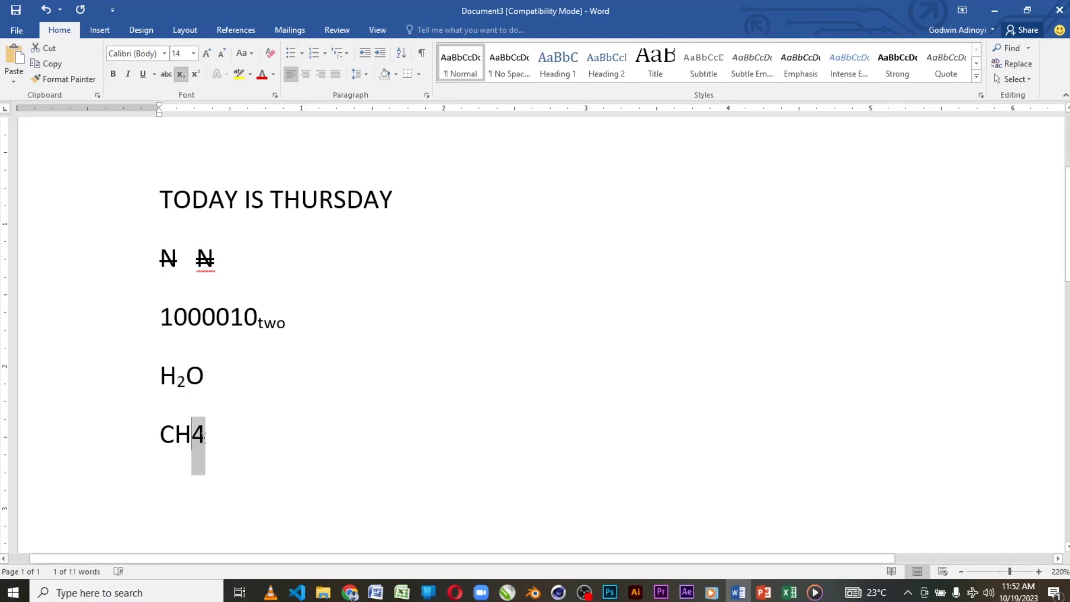
pyautogui.click(181, 74)
pyautogui.click(209, 438)
pyautogui.click(180, 75)
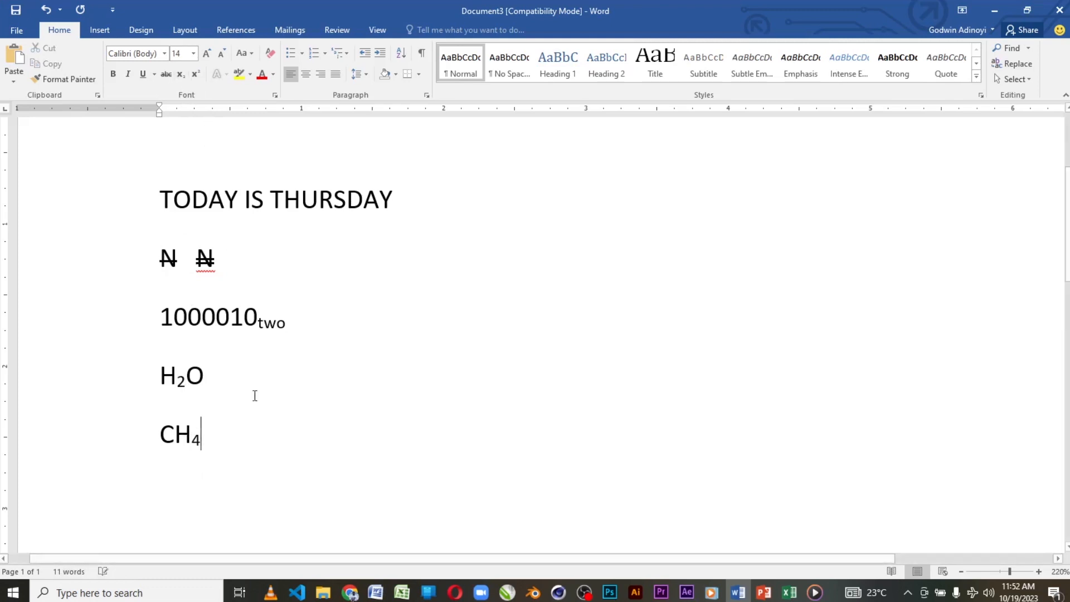
# Step: Enter "2x2 + 4x3 = 24" on a new line below "CH4"
pyautogui.press('Return')
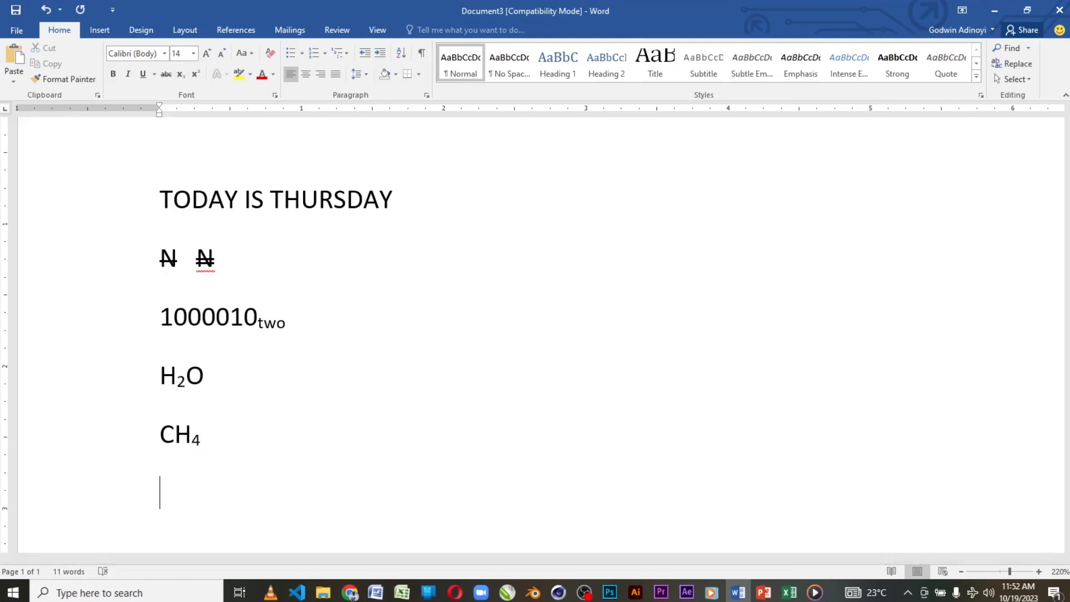
pyautogui.write('2x2 + ')
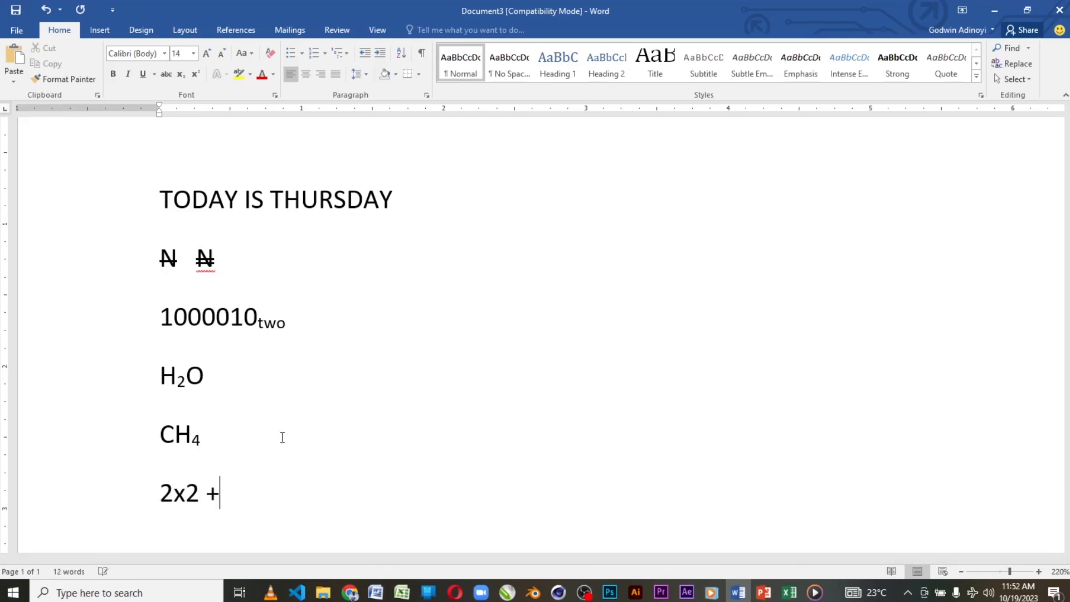
pyautogui.write('4x ')
pyautogui.write('=')
pyautogui.press('BackSpace')
pyautogui.press('BackSpace')
pyautogui.press('BackSpace')
pyautogui.write('3 = ')
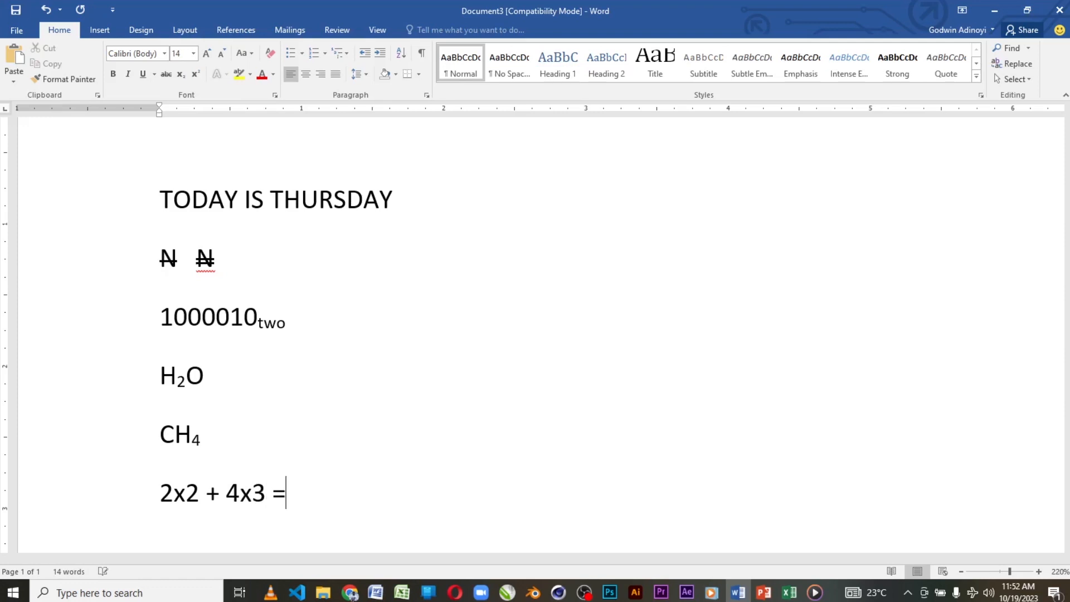
pyautogui.write('24')
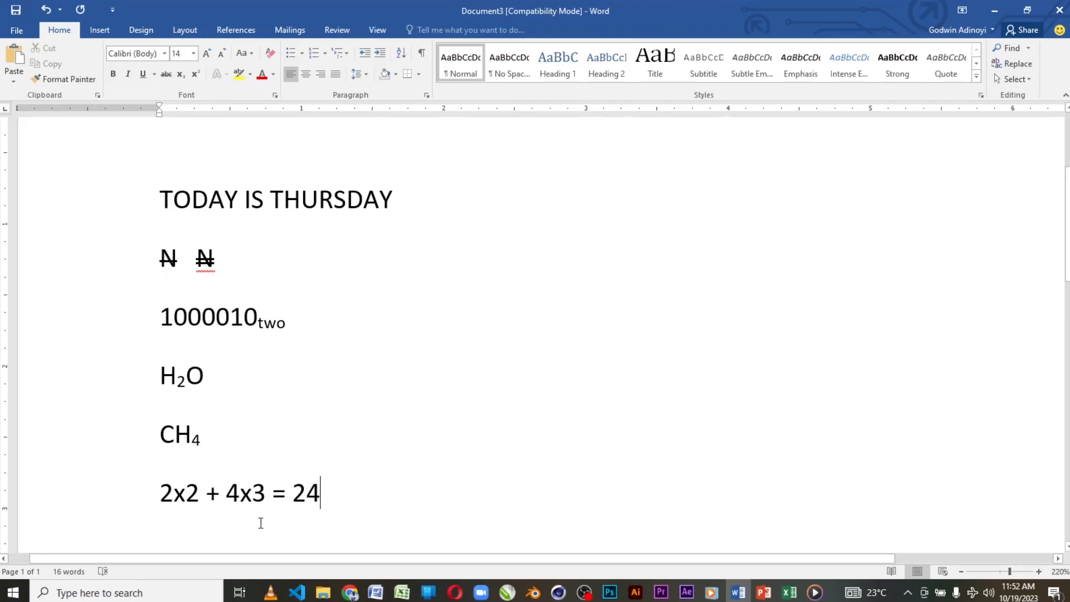
# Step: Format the 2 after the first x and the 3 after the second x in the equation as superscript
pyautogui.click(189, 494)
pyautogui.moveTo(192, 495); pyautogui.dragTo(200, 495)
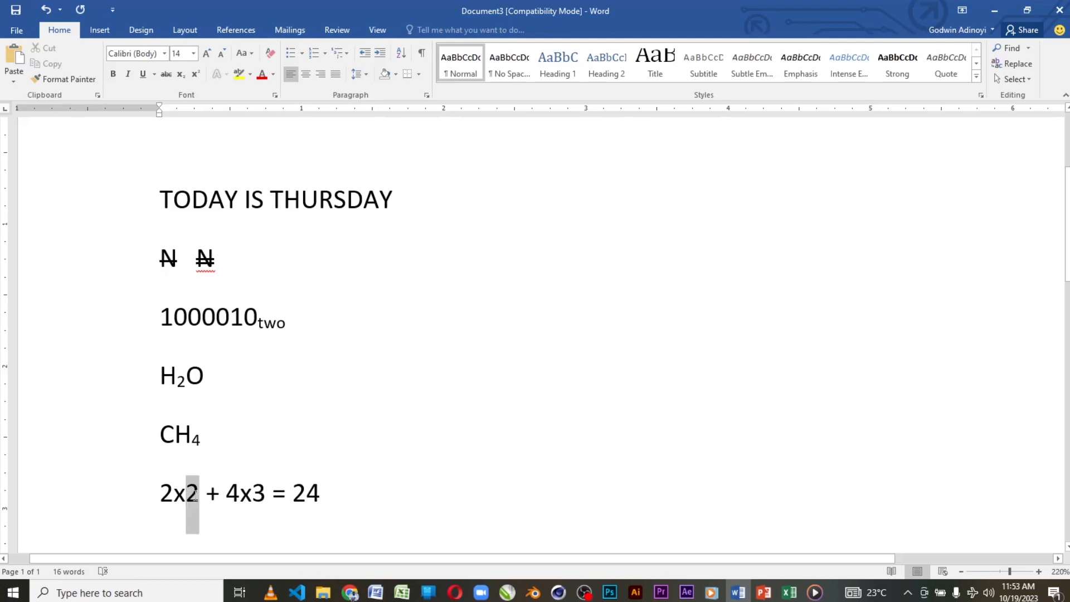
pyautogui.click(193, 73)
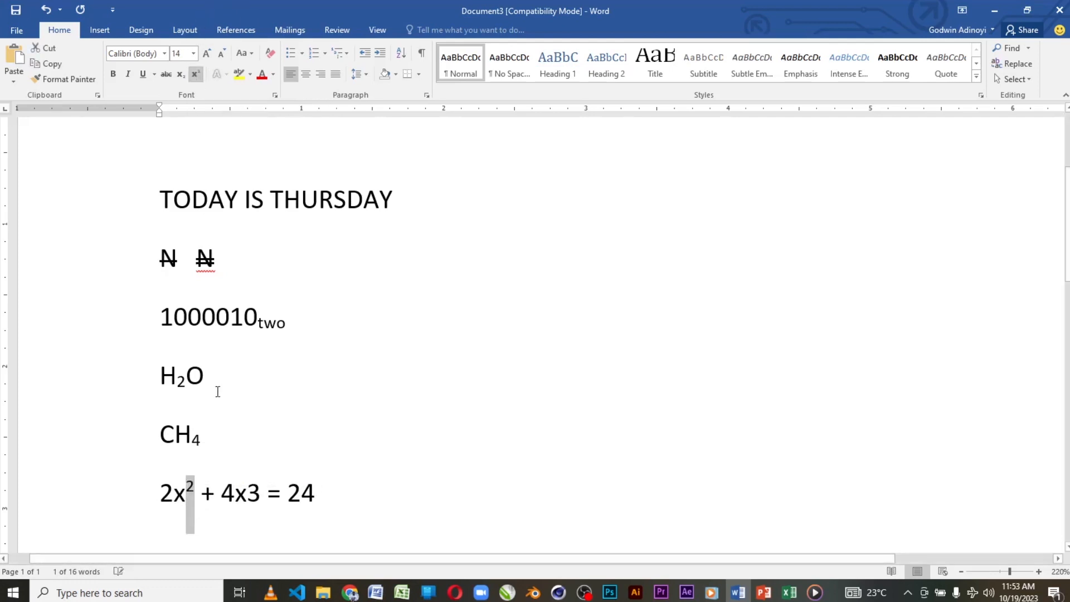
pyautogui.click(248, 494)
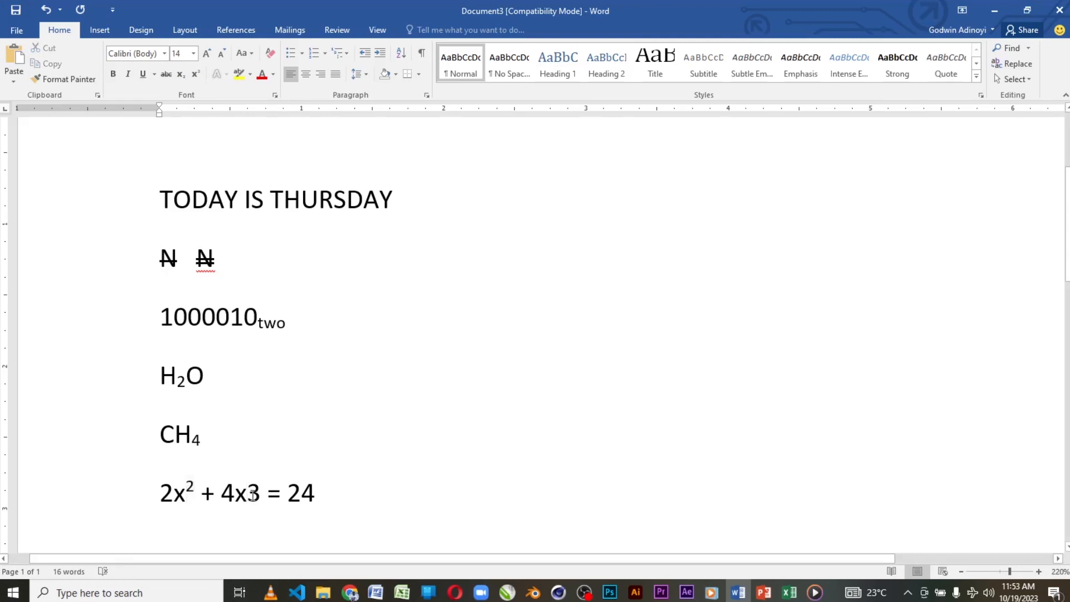
pyautogui.moveTo(247, 495); pyautogui.dragTo(260, 495)
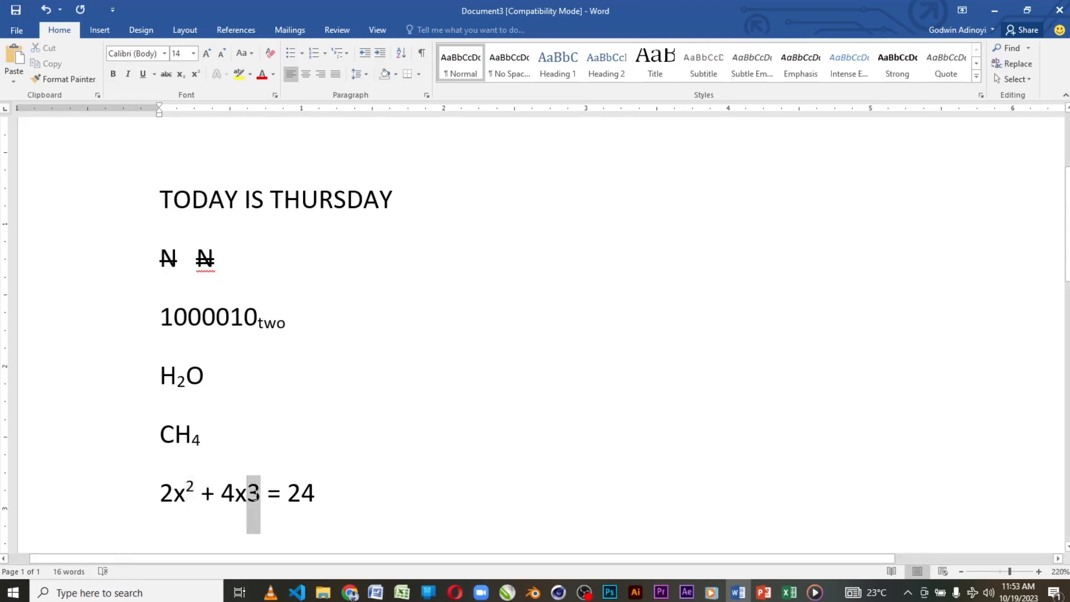
pyautogui.click(195, 75)
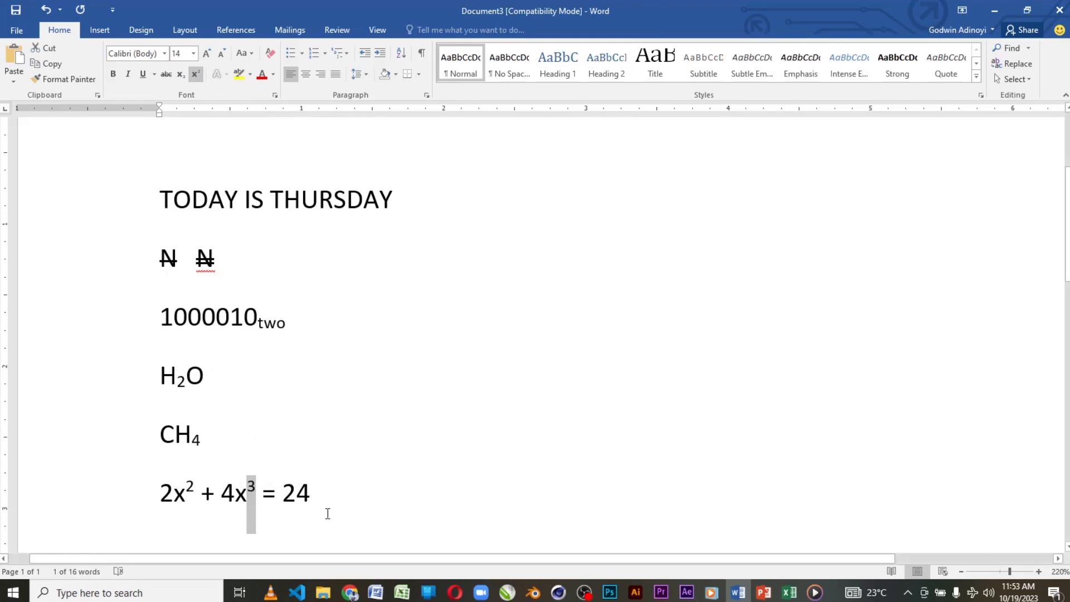
pyautogui.scroll(2, 332, 504)
pyautogui.scroll(-4, 327, 497)
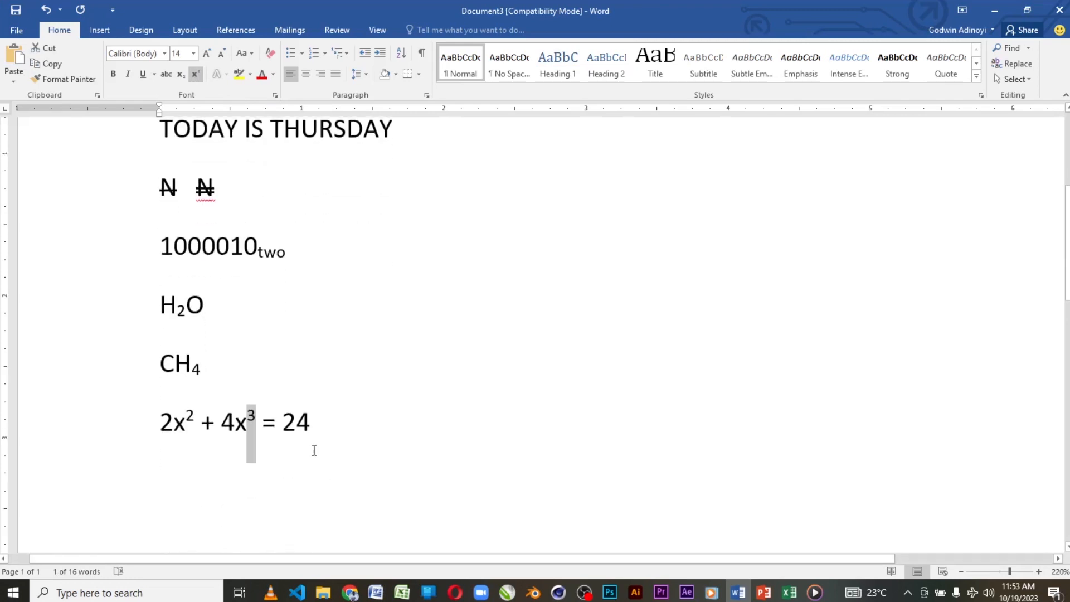
pyautogui.click(321, 431)
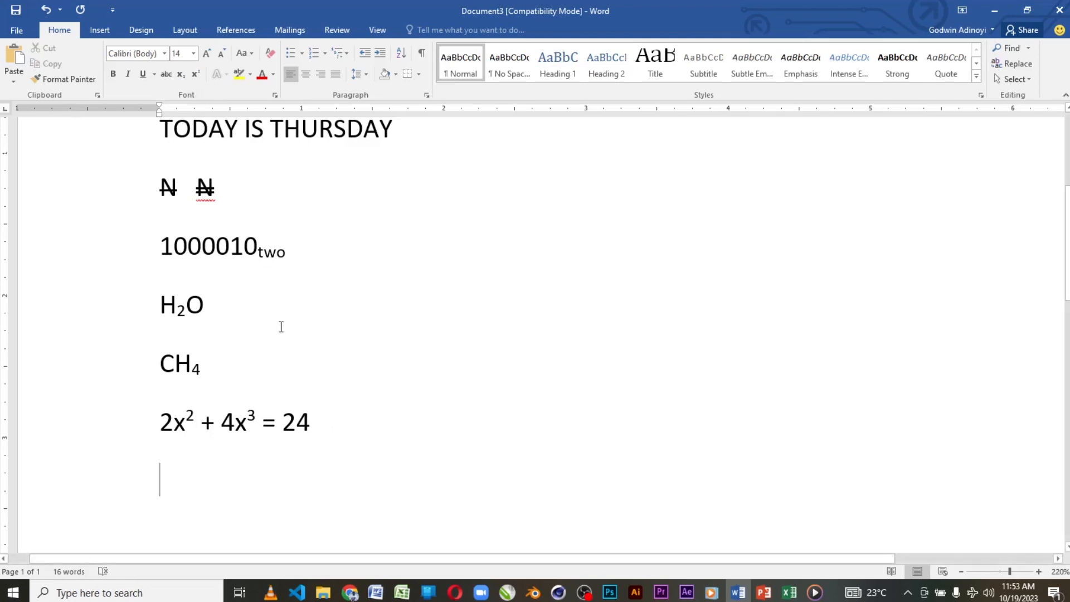
pyautogui.click(154, 75)
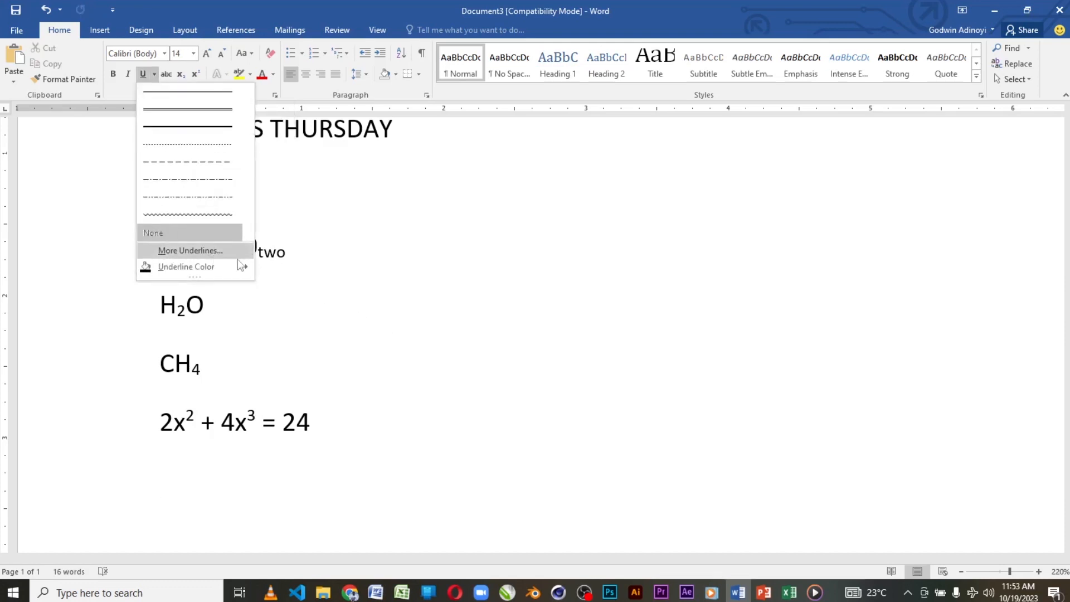
pyautogui.click(301, 309)
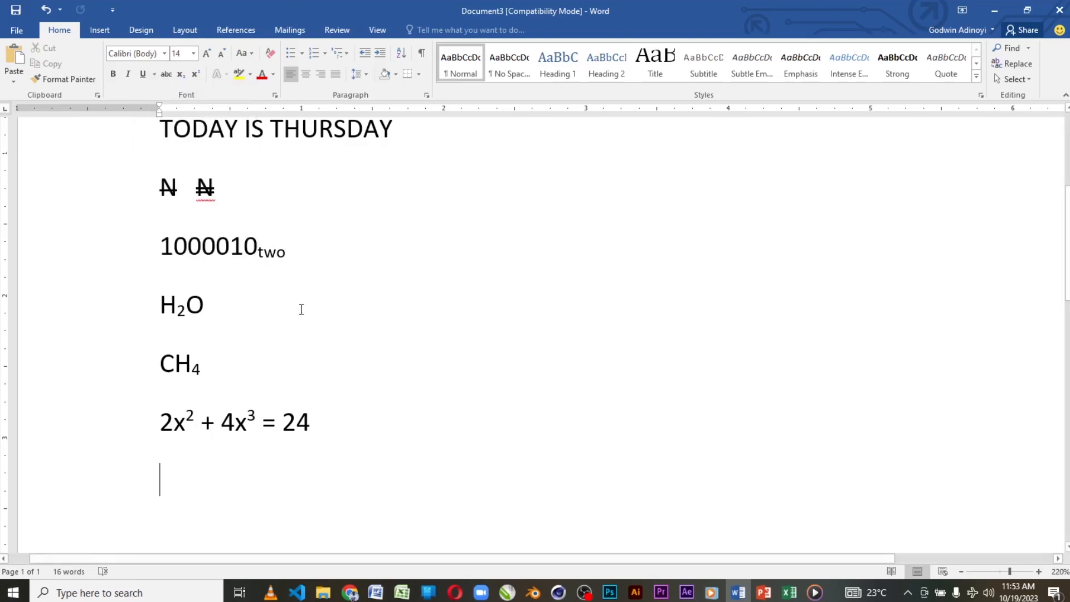
pyautogui.click(154, 74)
pyautogui.click(184, 248)
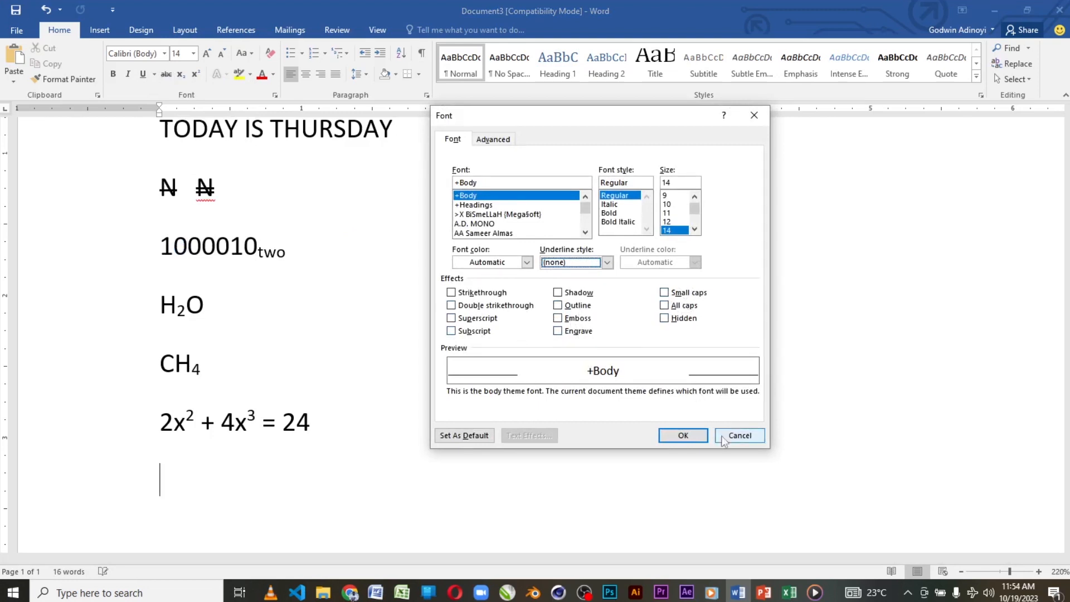
pyautogui.click(736, 436)
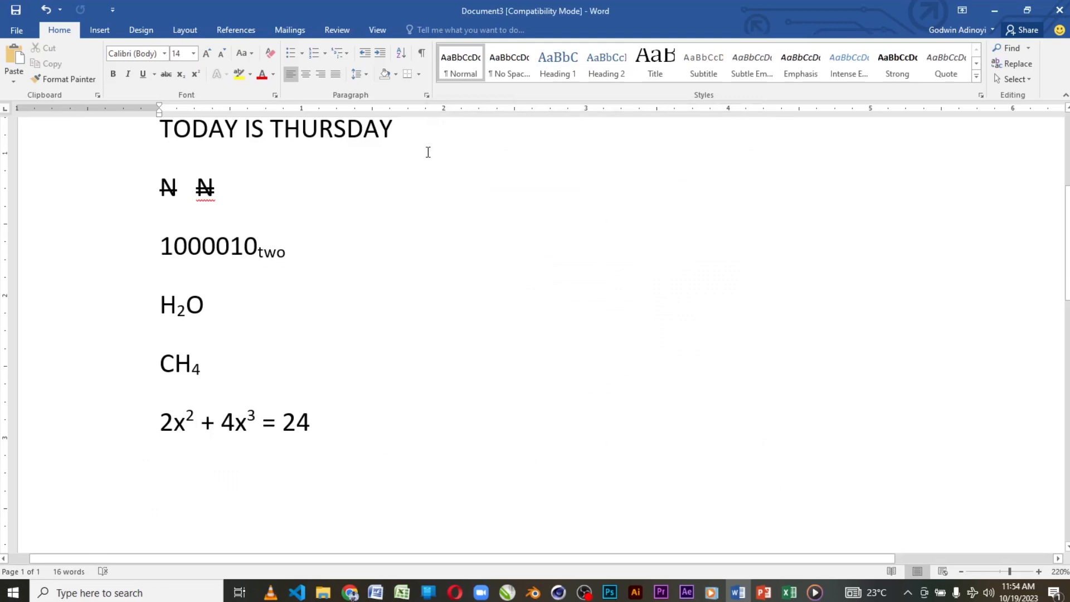
# Step: Apply the Shadow font effect to the word "THURSDAY" in the first line
pyautogui.scroll(2, 425, 167)
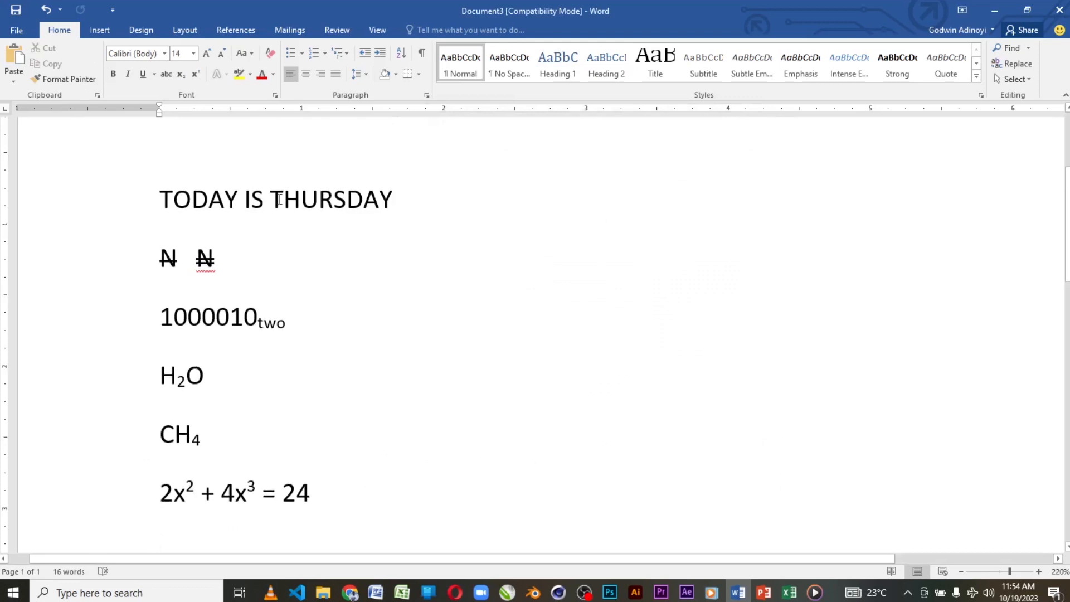
pyautogui.moveTo(271, 200); pyautogui.dragTo(394, 194)
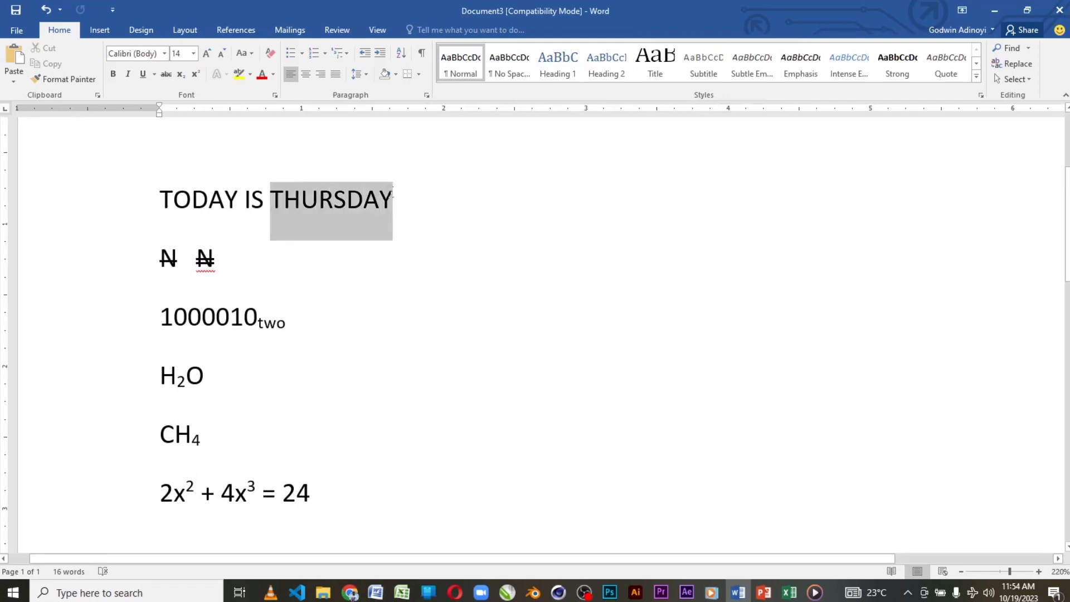
pyautogui.click(155, 77)
pyautogui.click(184, 249)
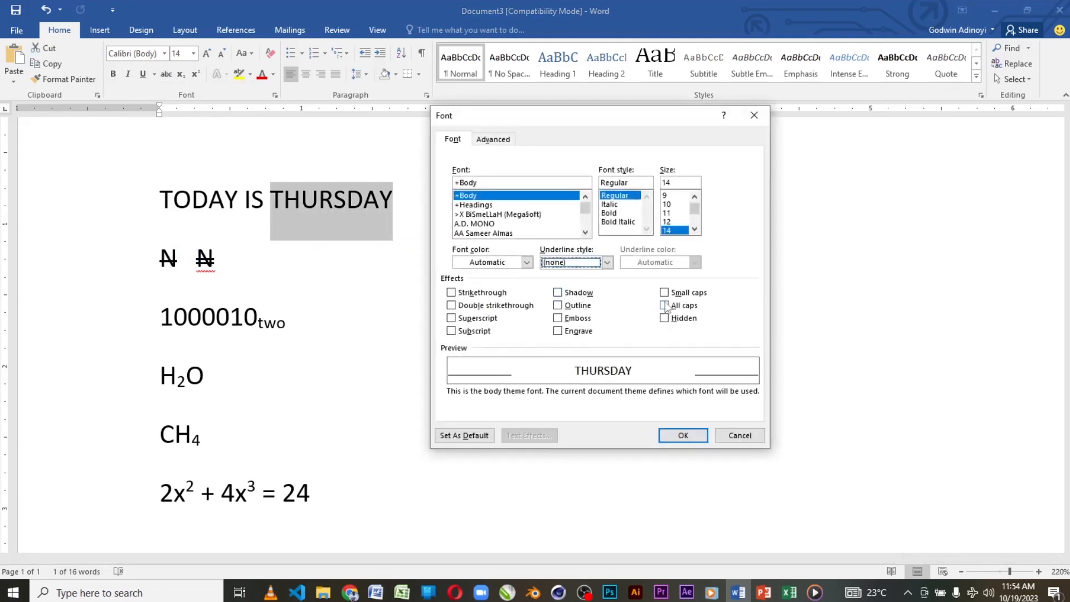
pyautogui.click(558, 293)
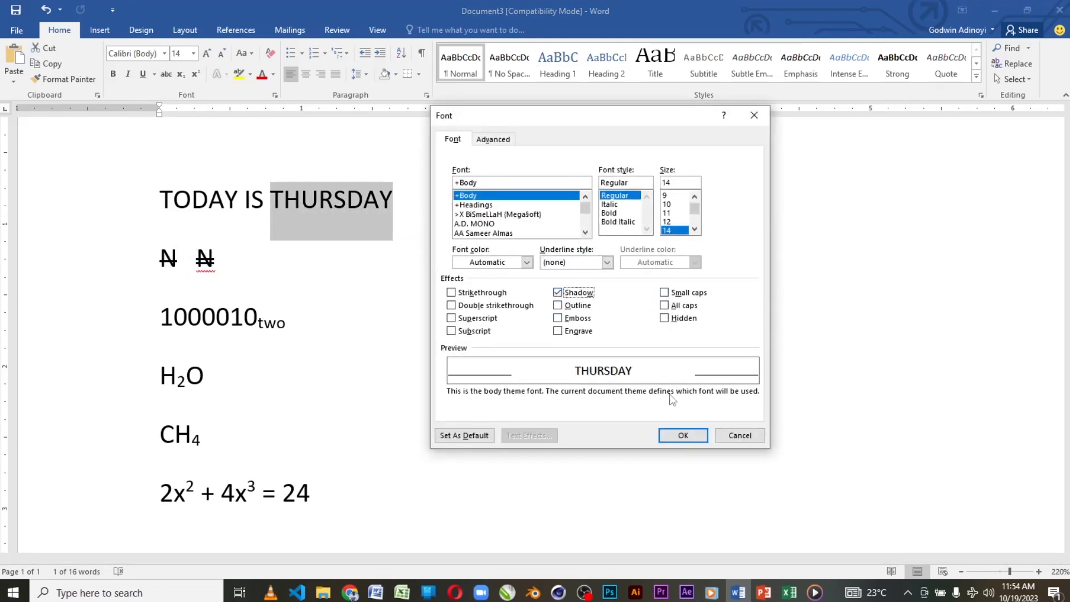
pyautogui.click(683, 435)
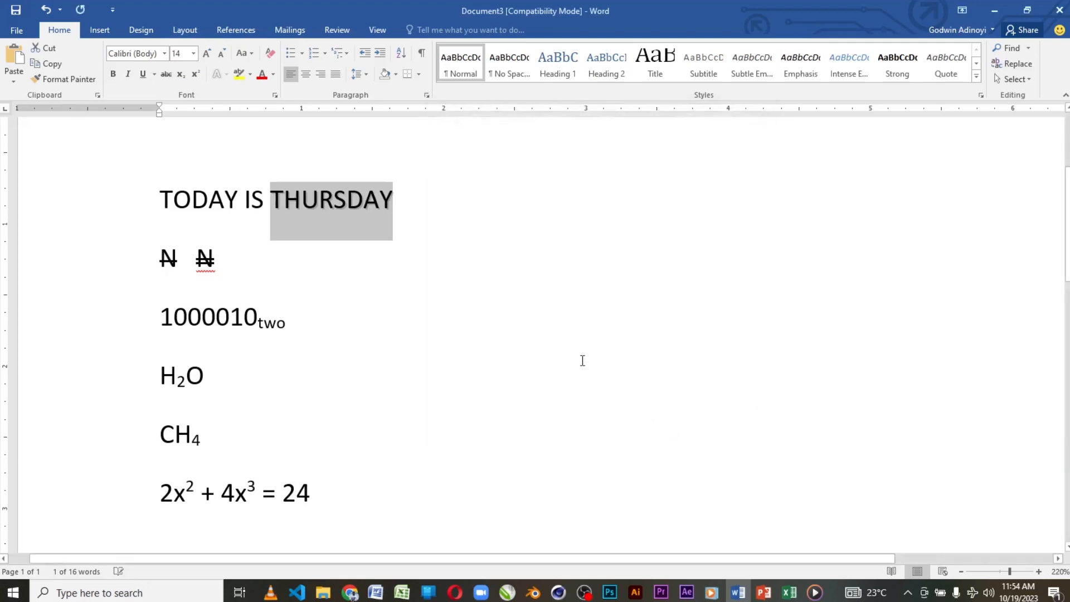
pyautogui.click(399, 208)
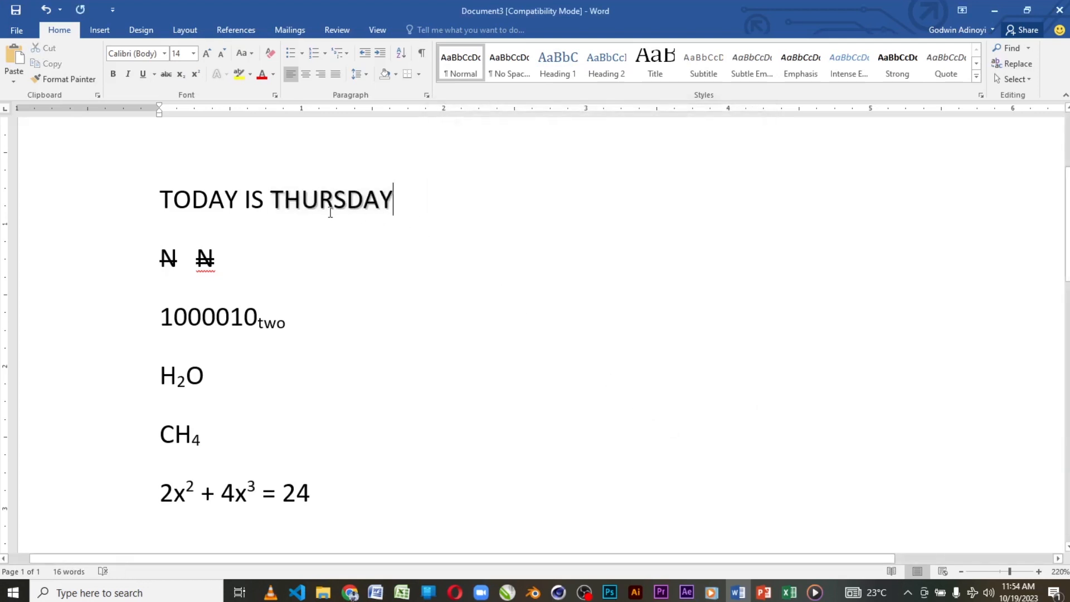
# Step: Insert an empty line below "TODAY IS THURSDAY"
pyautogui.scroll(3, 327, 214)
pyautogui.scroll(16, 327, 214)
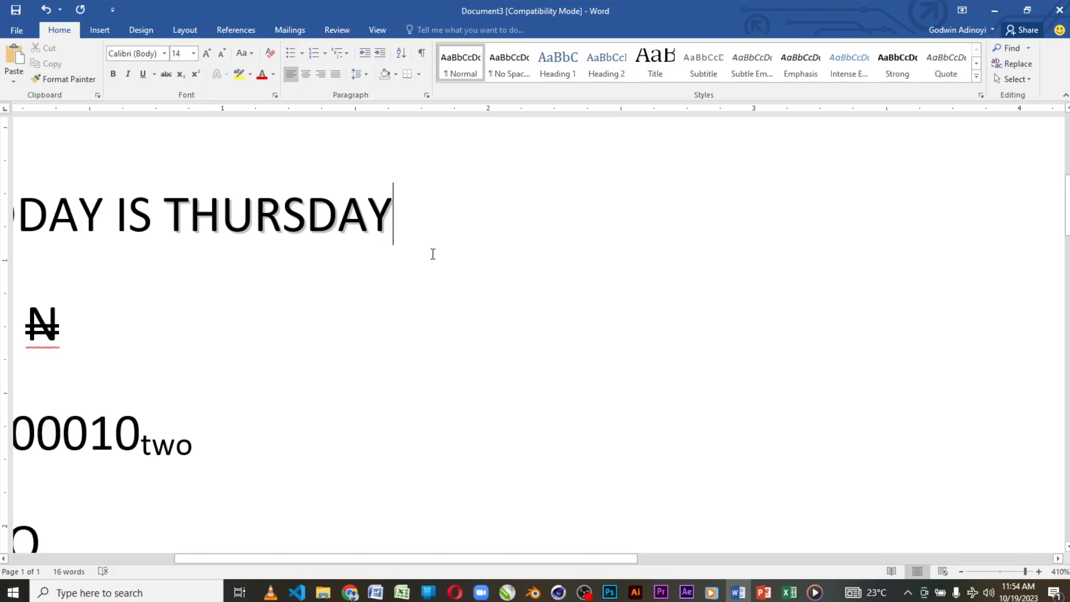
pyautogui.press('Return')
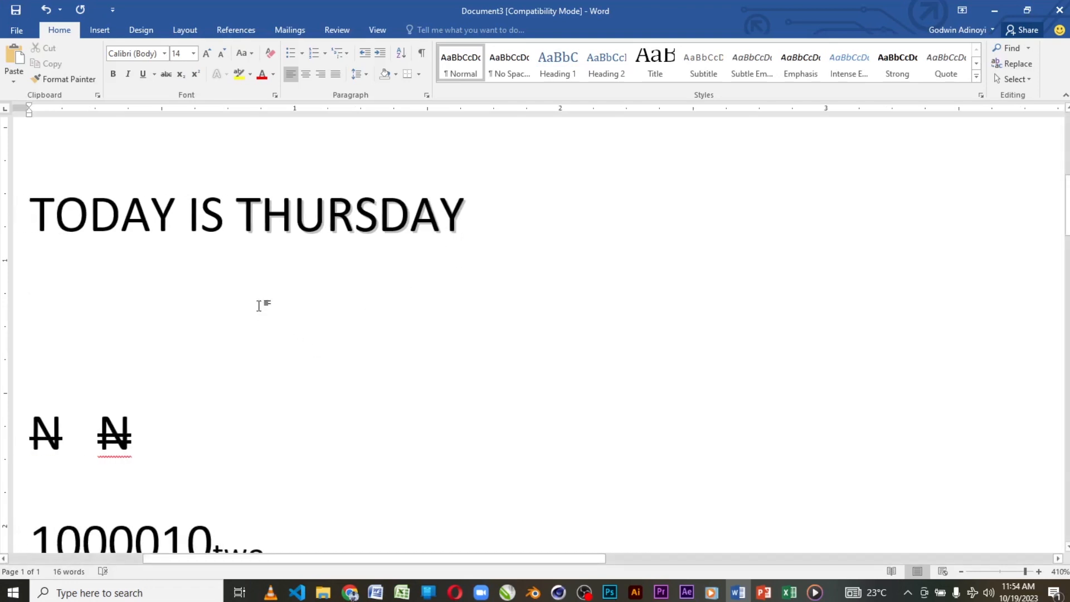
# Step: Apply the Small caps font effect to the word "THURSDAY"
pyautogui.moveTo(235, 206); pyautogui.dragTo(470, 191)
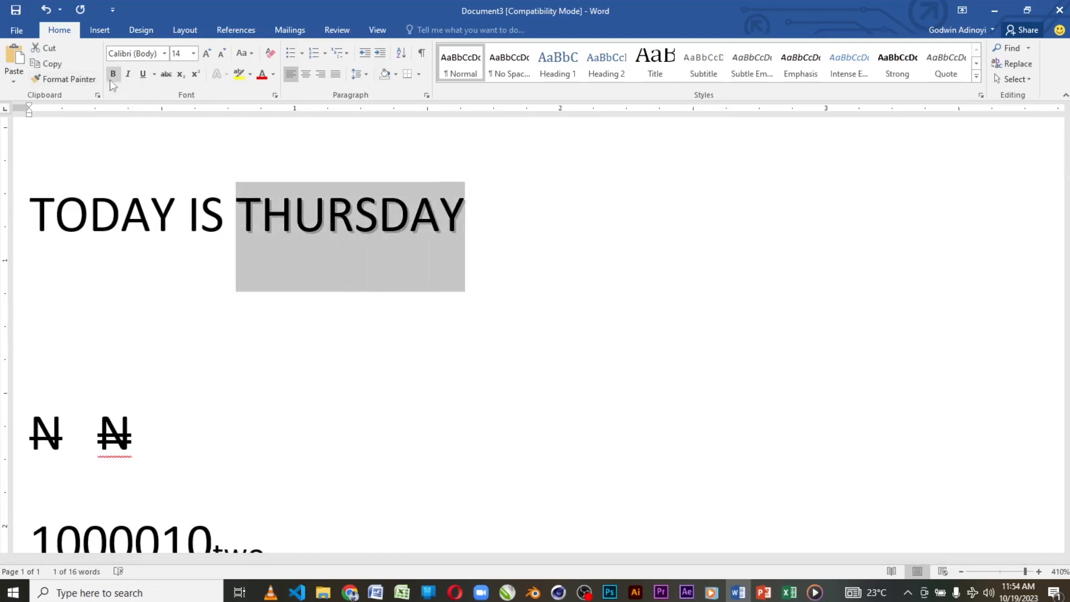
pyautogui.click(155, 75)
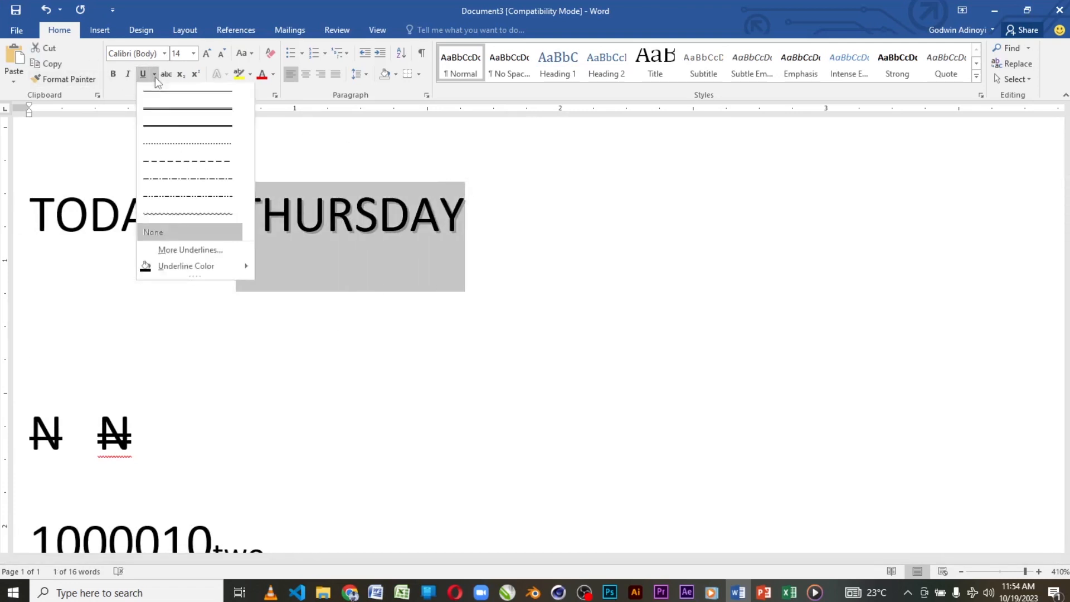
pyautogui.click(200, 249)
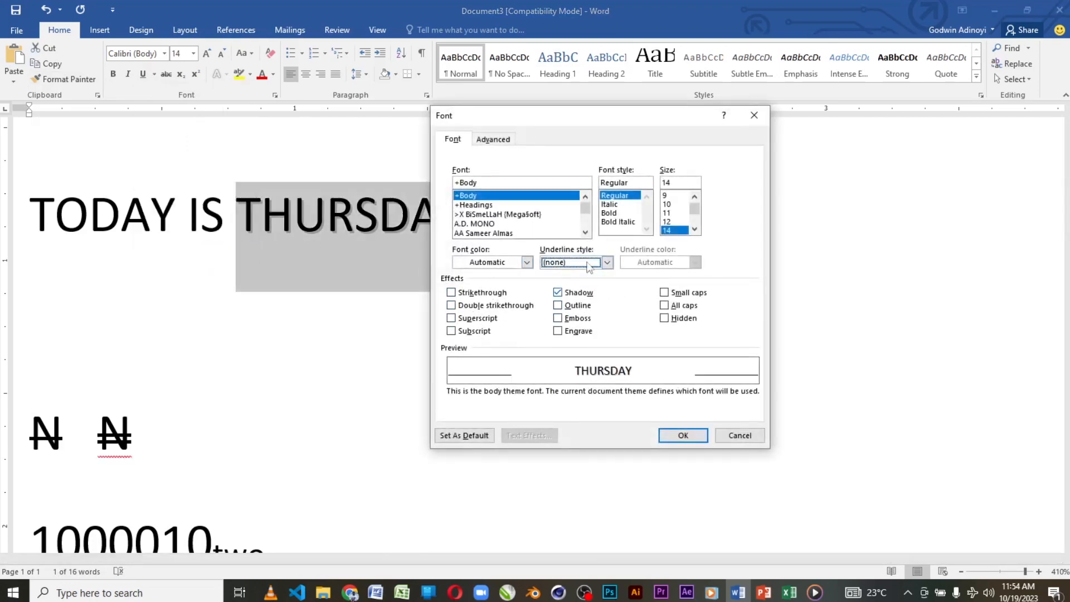
pyautogui.moveTo(577, 123); pyautogui.dragTo(673, 108)
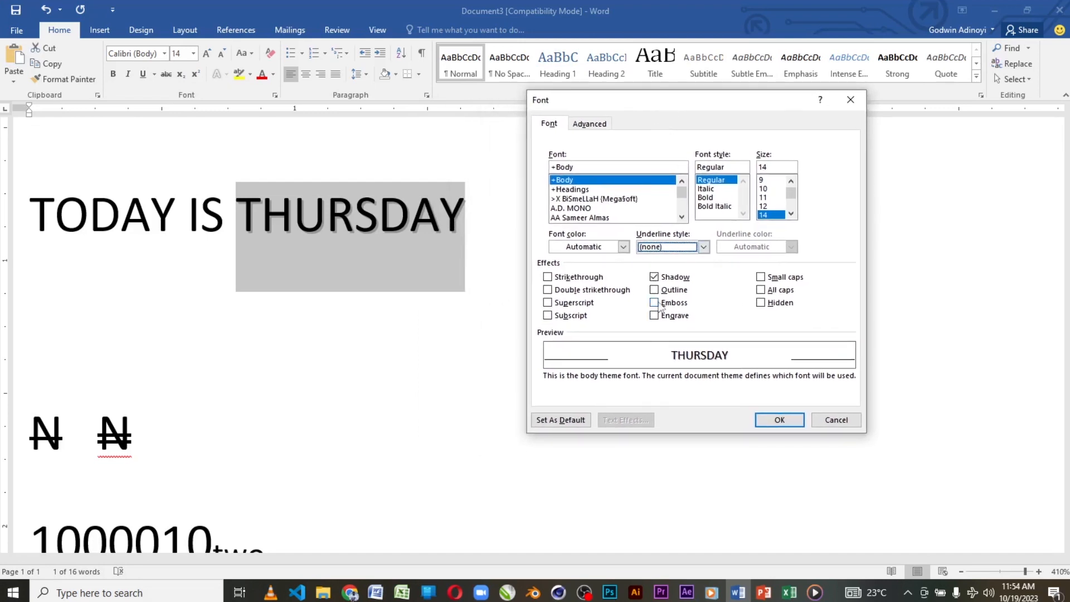
pyautogui.click(762, 277)
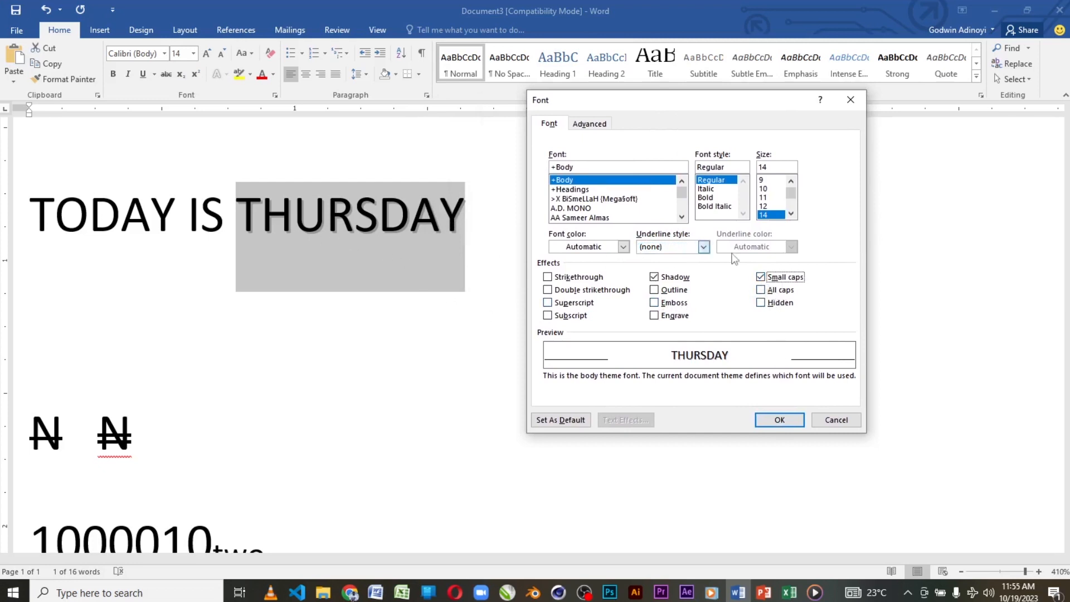
pyautogui.click(767, 280)
pyautogui.click(792, 424)
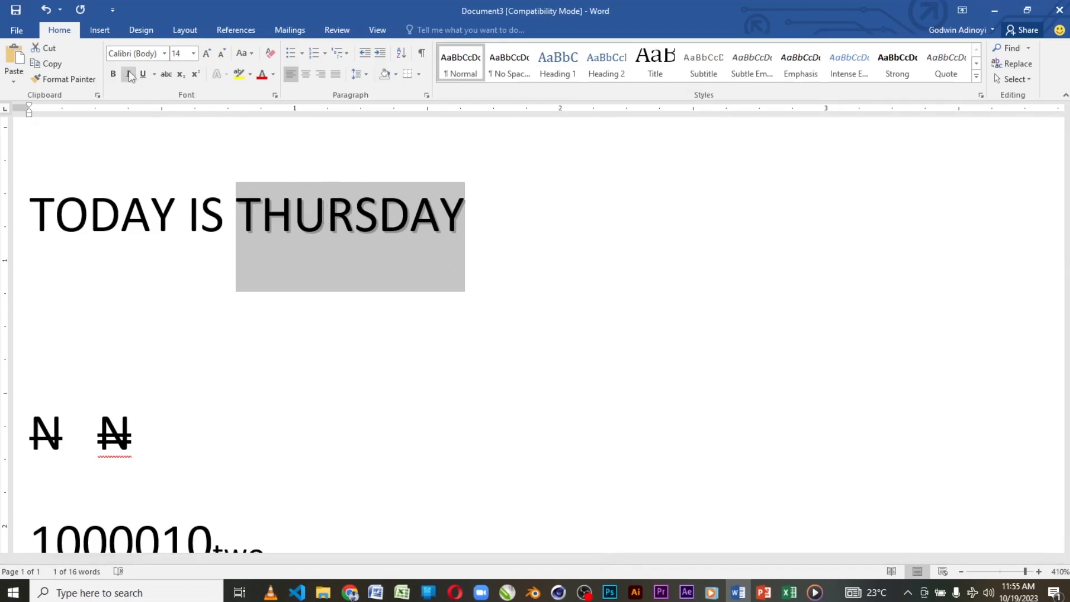
# Step: Compare the font preview of "THURSDAY" with the Shadow effect off and on, leaving Shadow enabled
pyautogui.click(153, 74)
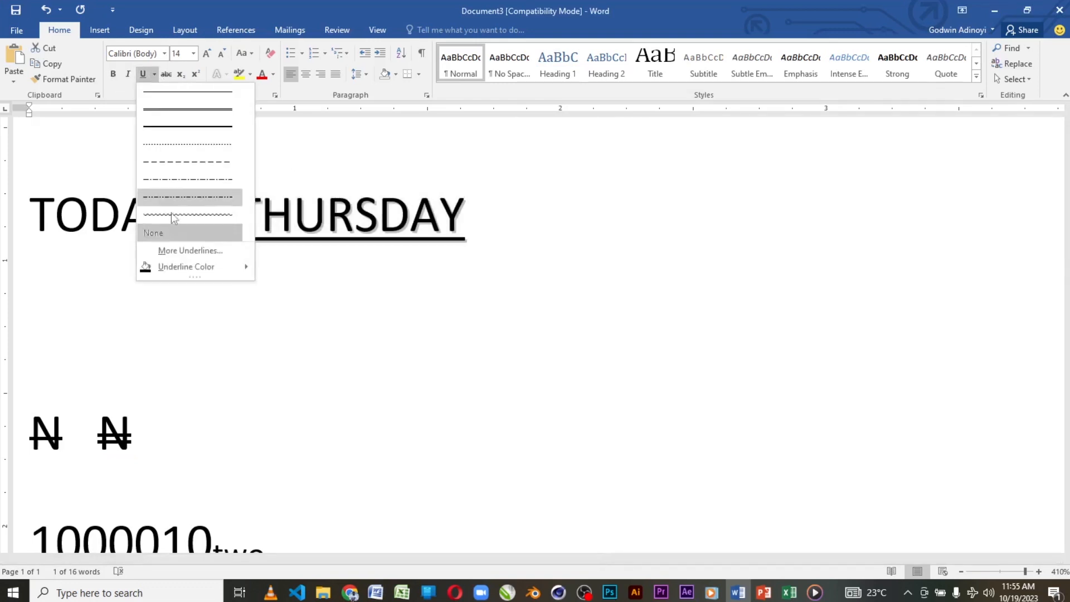
pyautogui.press('Escape')
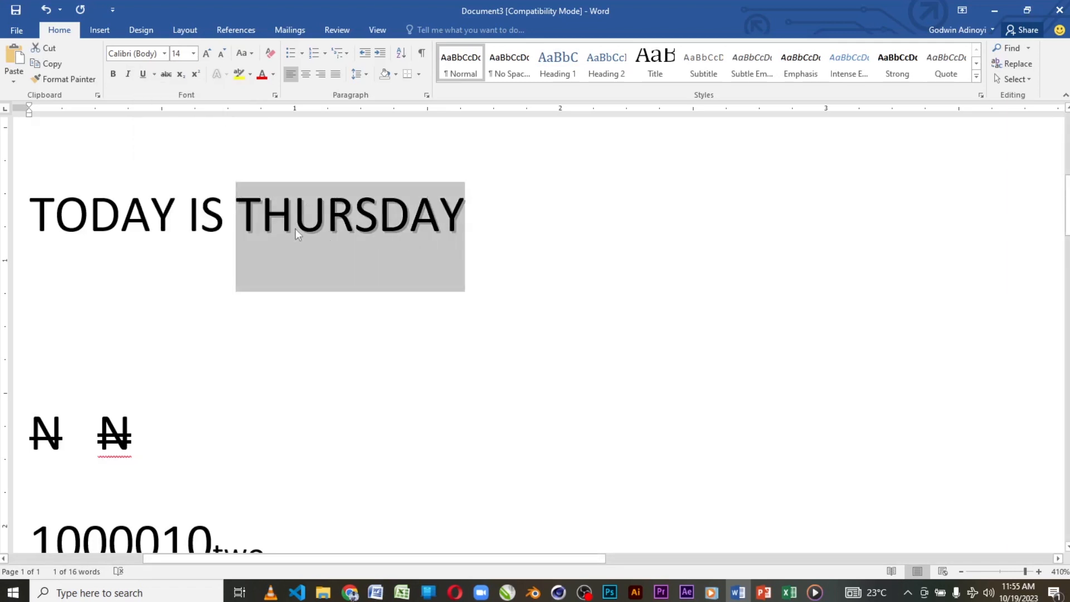
pyautogui.click(157, 74)
pyautogui.click(181, 249)
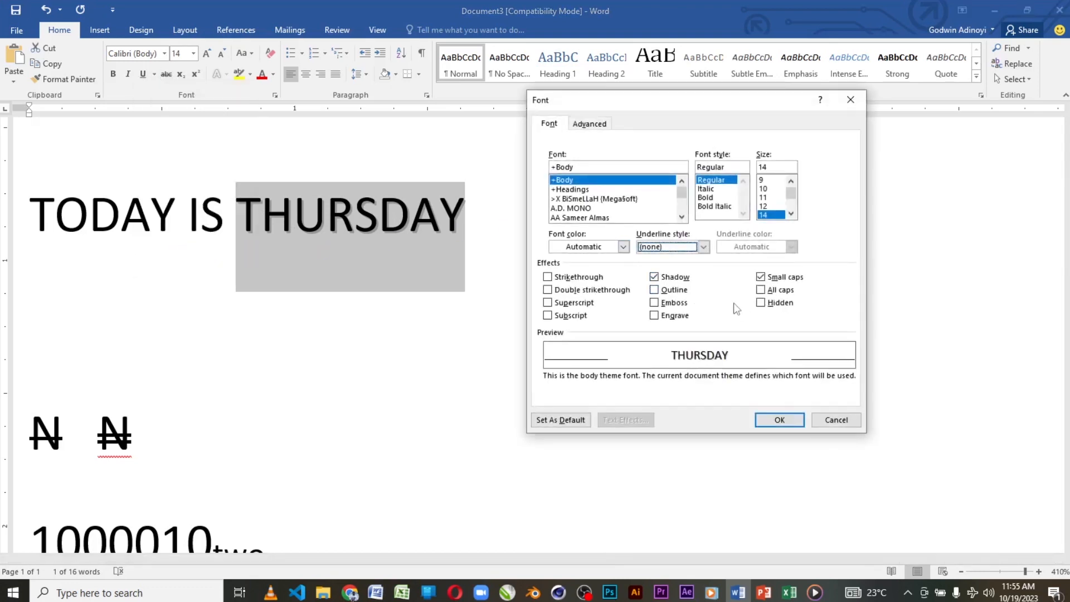
pyautogui.click(654, 277)
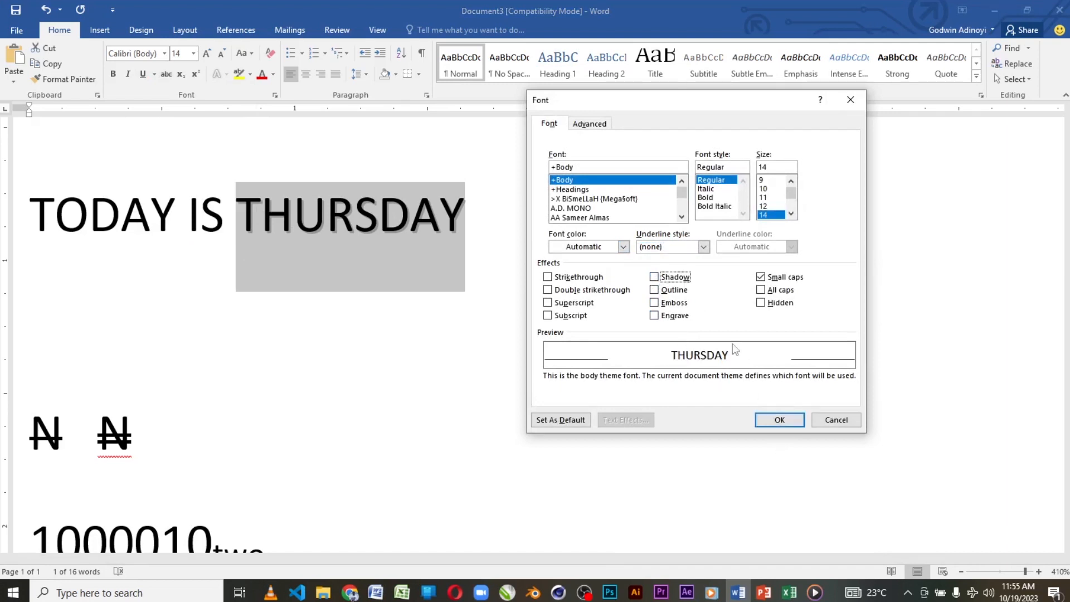
pyautogui.click(653, 277)
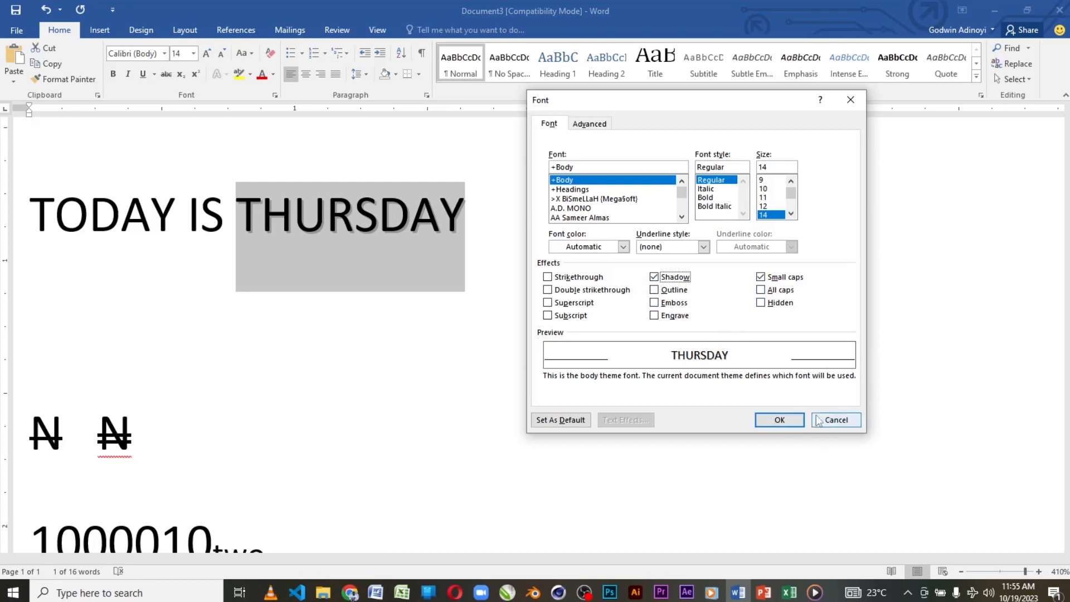
pyautogui.click(765, 419)
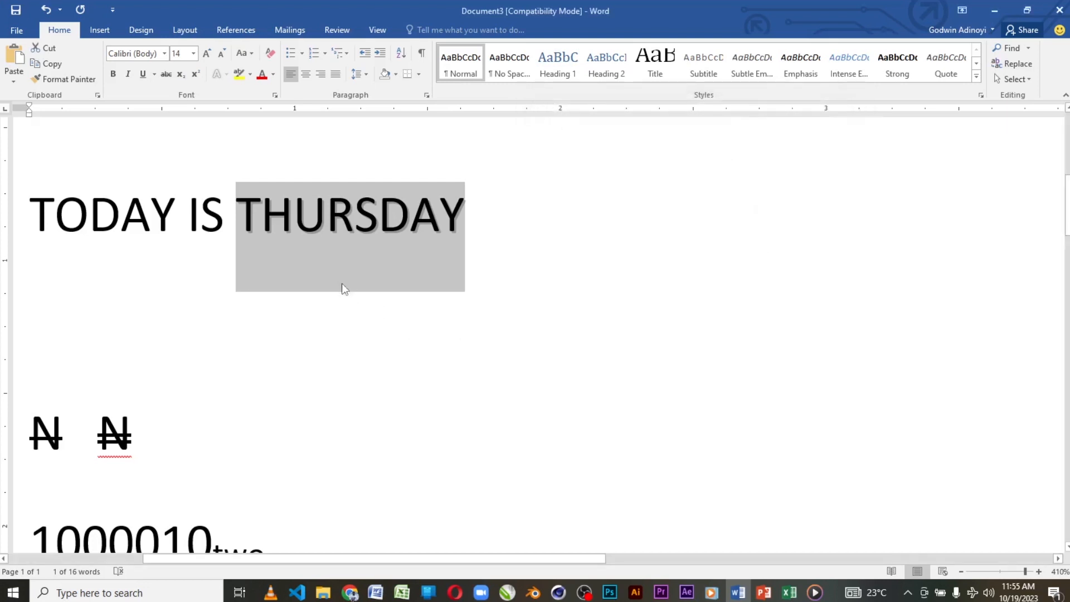
pyautogui.click(479, 222)
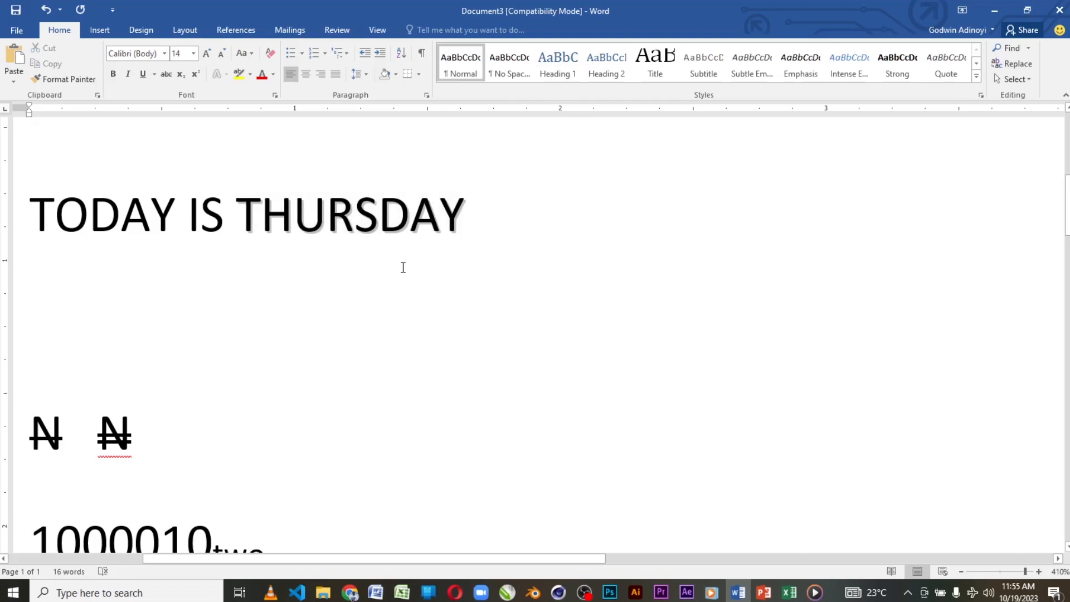
pyautogui.press('Return')
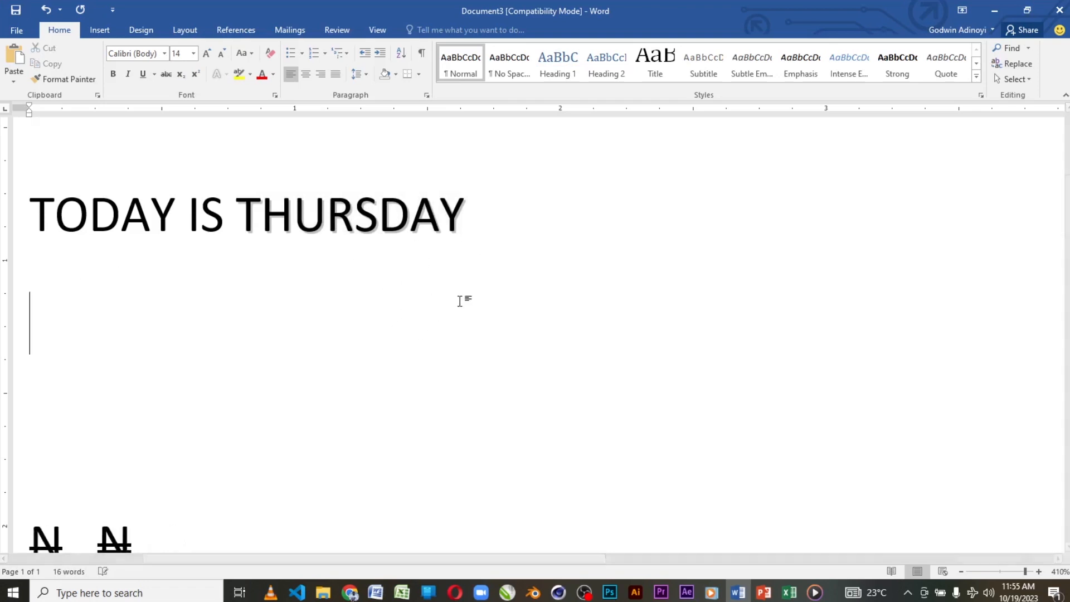
pyautogui.write('WEF')
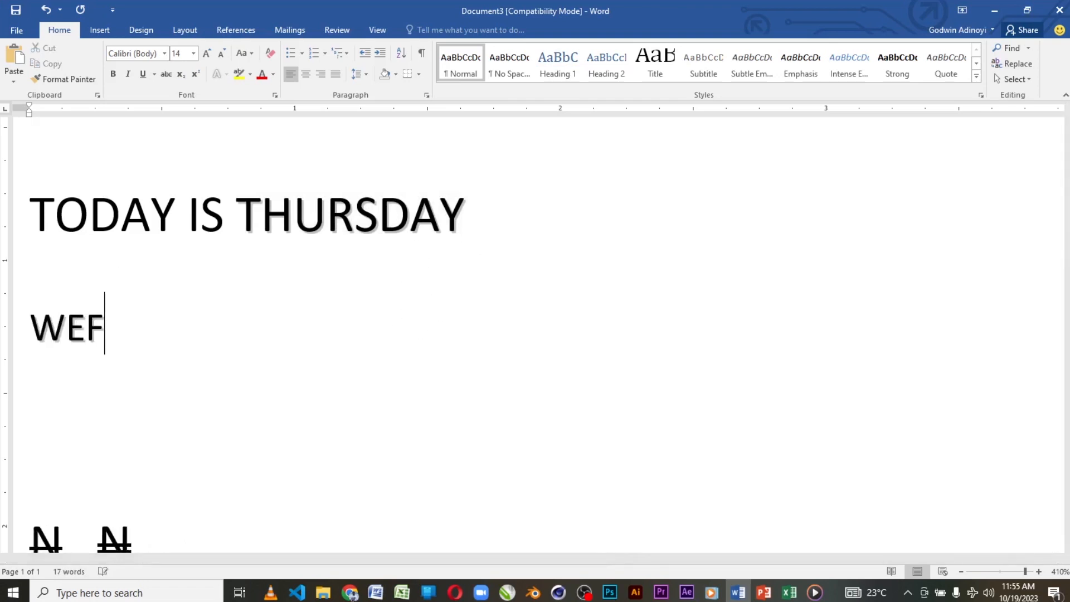
pyautogui.press('BackSpace')
pyautogui.press('BackSpace')
pyautogui.press('BackSpace')
pyautogui.scroll(-10, 468, 312)
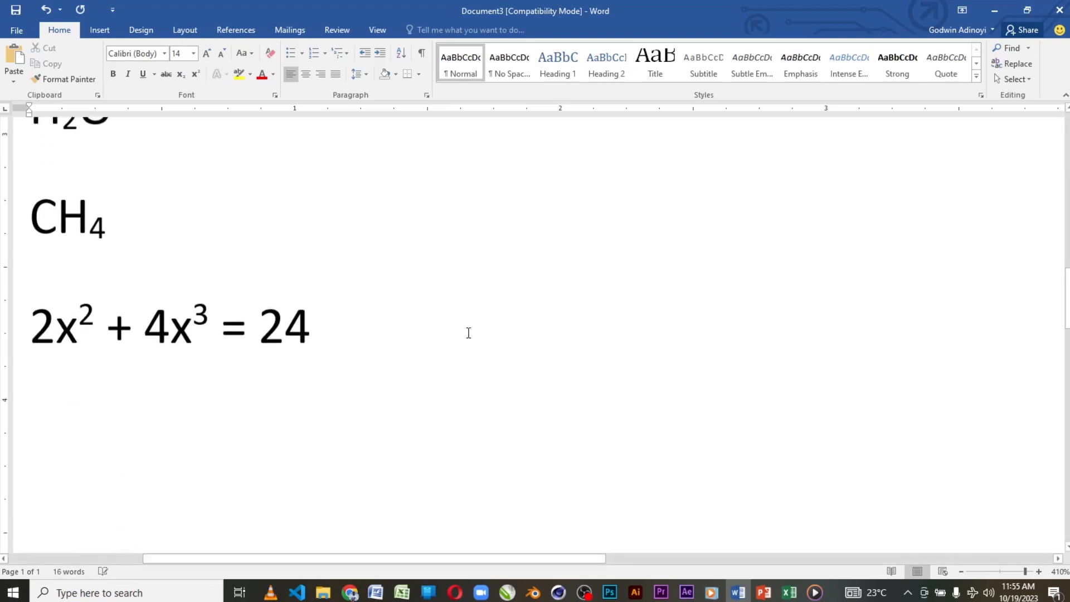
pyautogui.scroll(8, 474, 323)
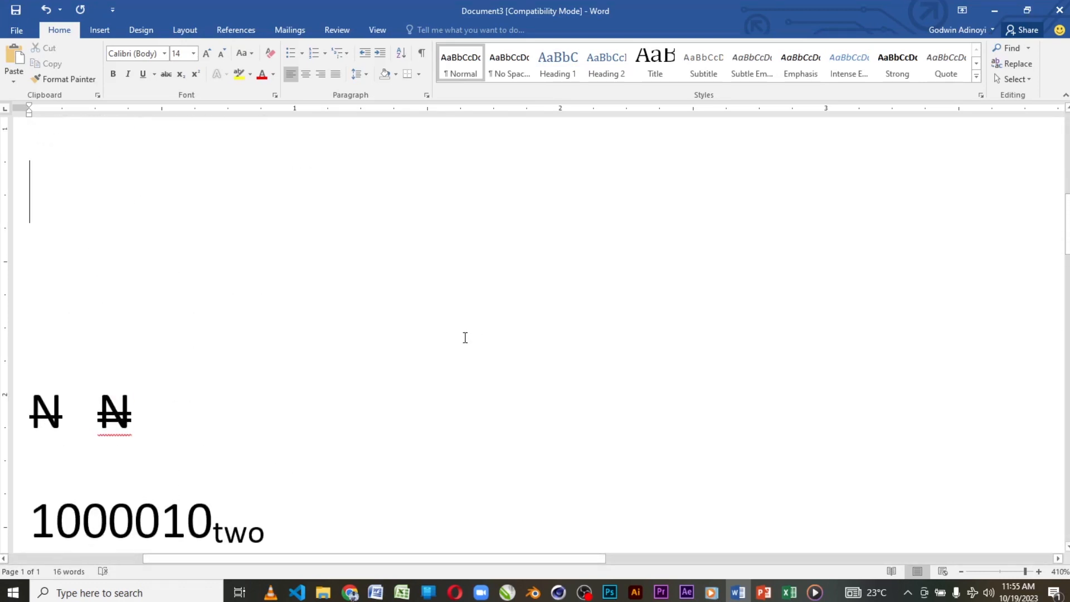
pyautogui.press('BackSpace')
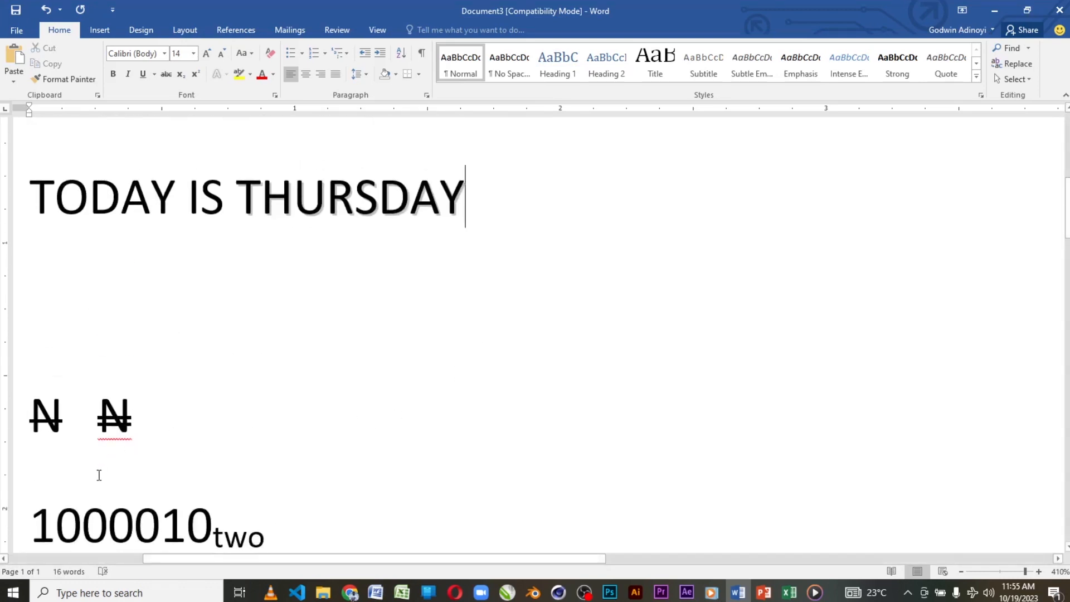
# Step: Enter "monday" on the empty line between "TODAY IS THURSDAY" and the struck-through N characters
pyautogui.click(98, 472)
pyautogui.click(72, 372)
pyautogui.write('monday')
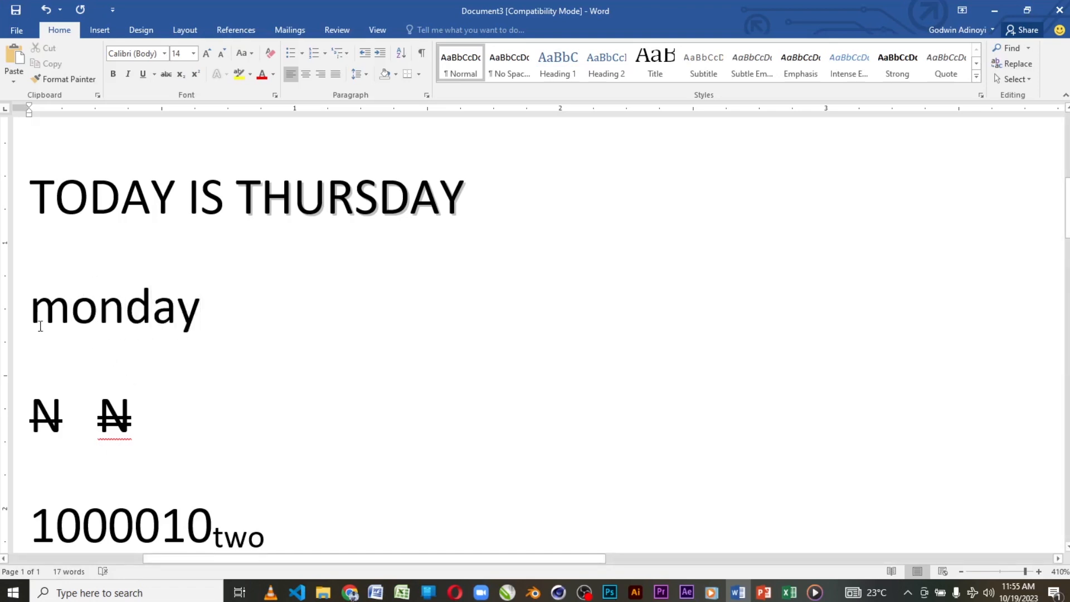
# Step: Apply the All caps font effect to the word "monday"
pyautogui.press('Home')
pyautogui.hotkey('shift', 'Down')
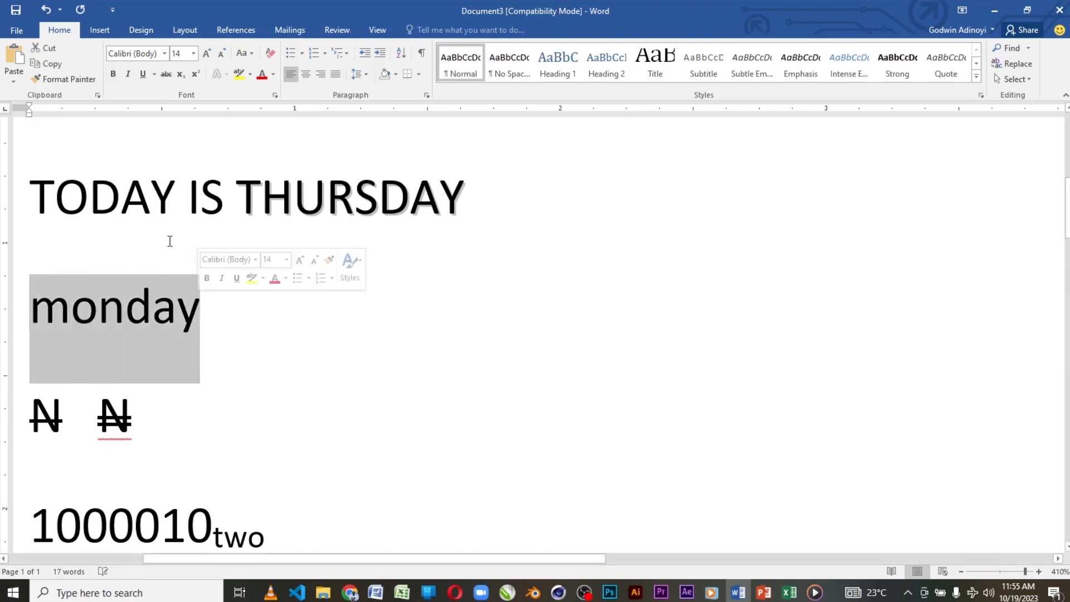
pyautogui.click(155, 74)
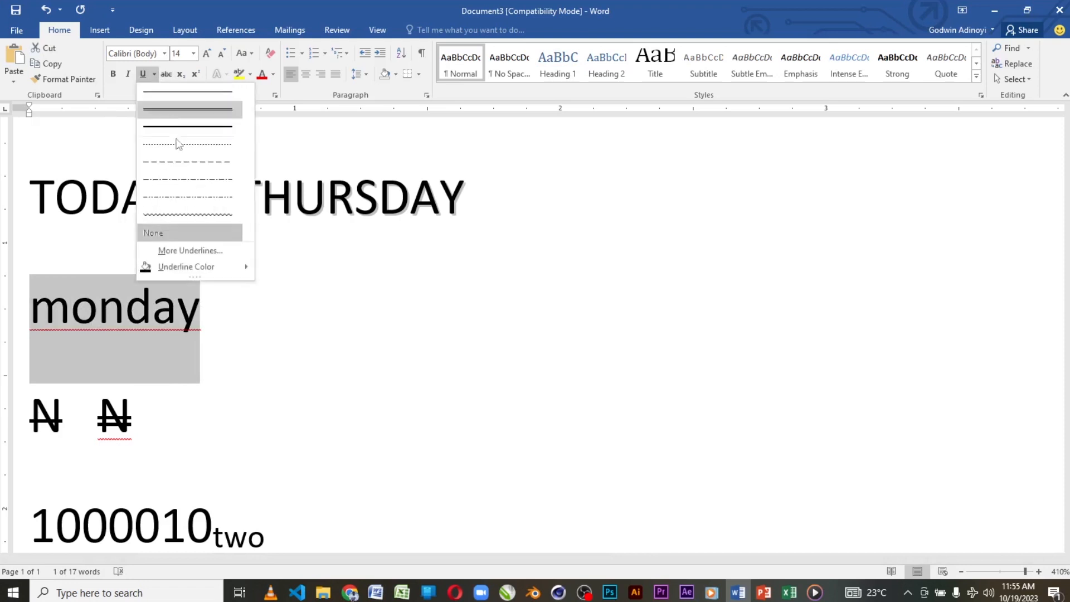
pyautogui.click(191, 249)
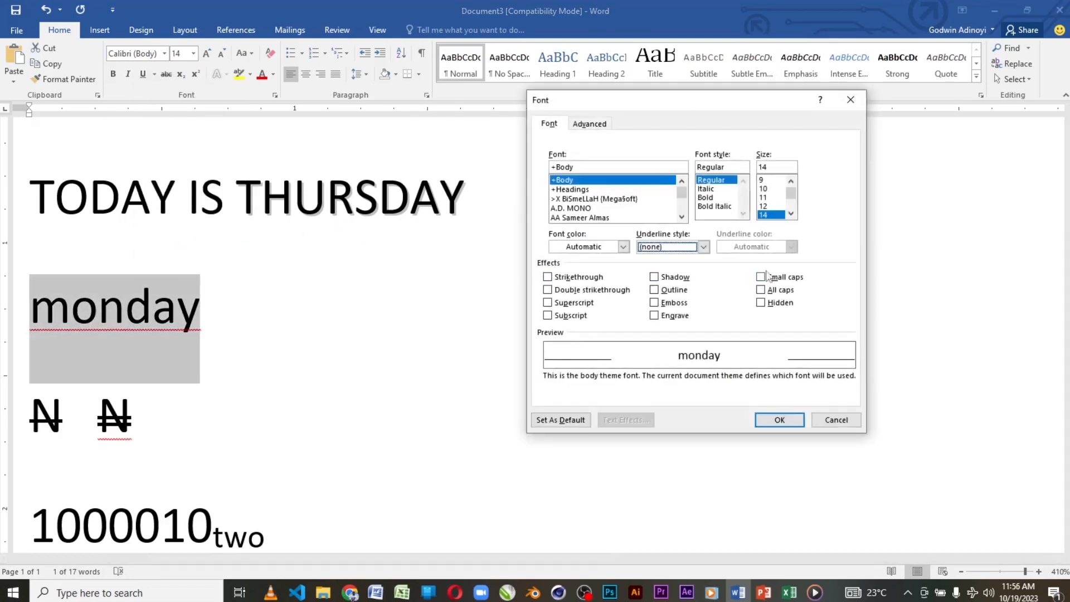
pyautogui.click(761, 290)
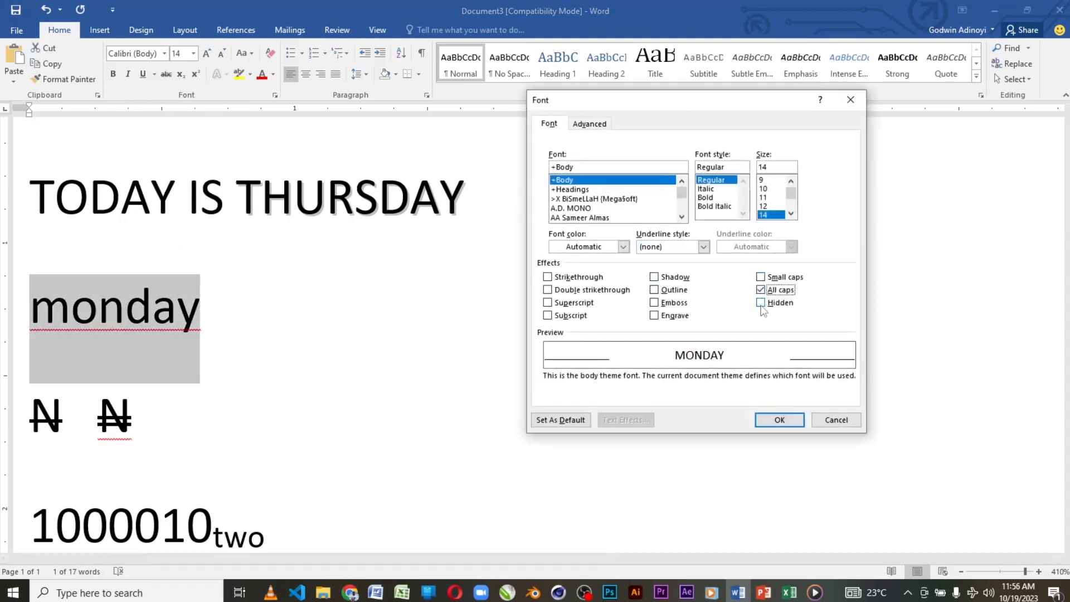
pyautogui.click(779, 420)
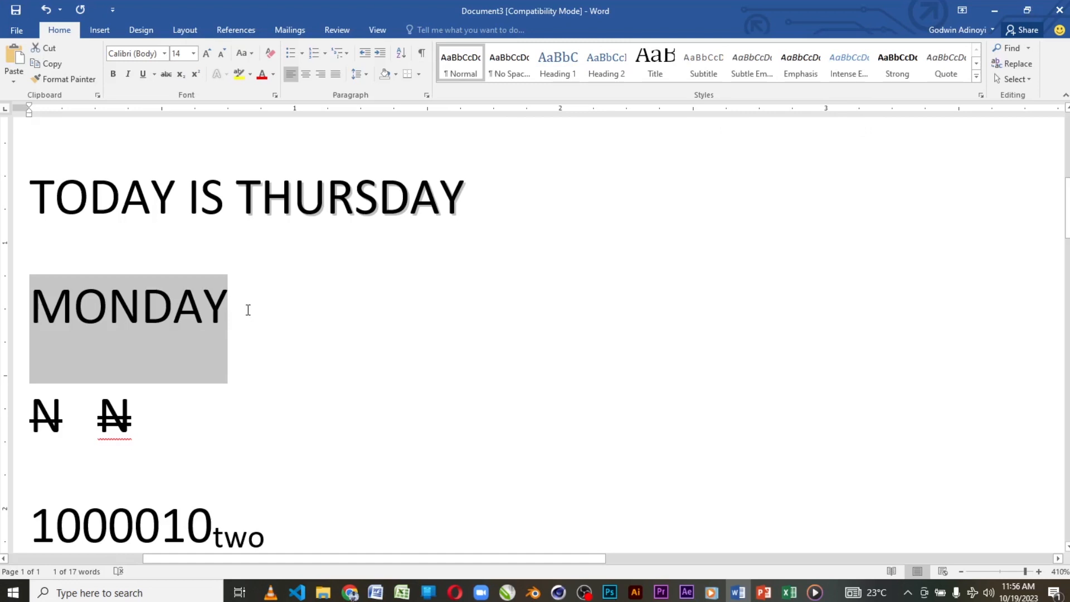
# Step: Examine the Change Case options for the word "MONDAY" without applying one, and look over the formatted sample lines in the document
pyautogui.click(251, 53)
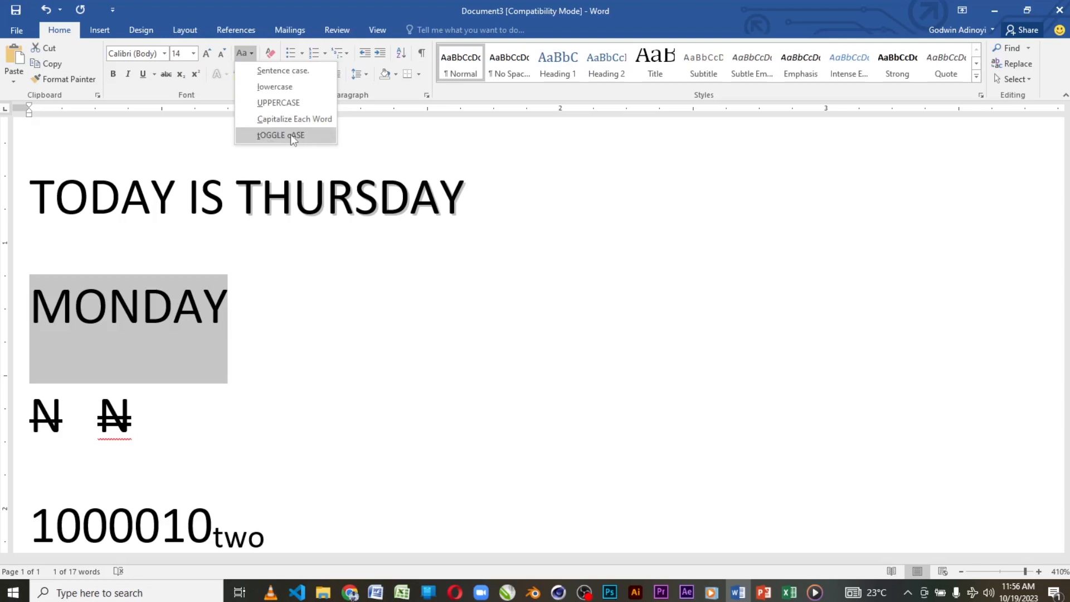
pyautogui.click(229, 311)
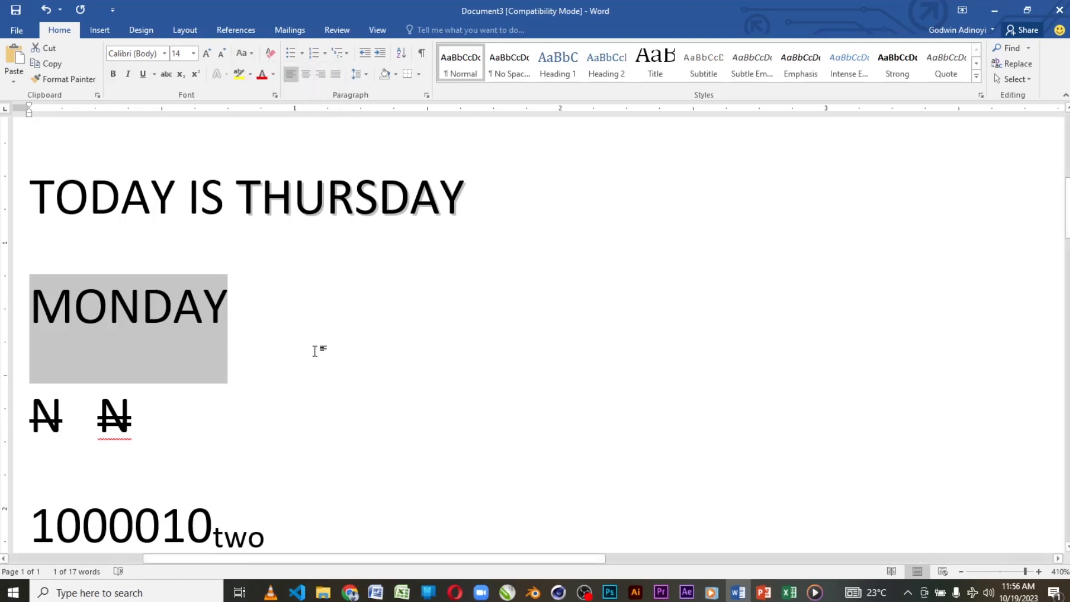
pyautogui.keyDown('ctrl'); pyautogui.scroll(-3, 327, 333); pyautogui.keyUp('ctrl')
pyautogui.keyDown('ctrl'); pyautogui.scroll(-11, 327, 333); pyautogui.keyUp('ctrl')
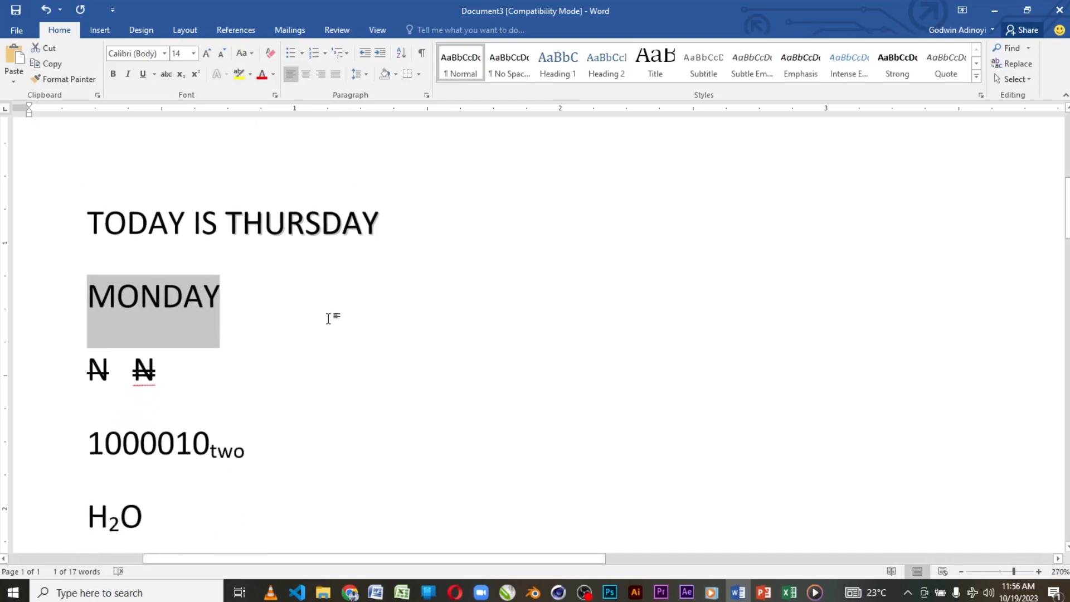
pyautogui.scroll(-3, 330, 316)
pyautogui.keyDown('ctrl'); pyautogui.scroll(-4, 330, 316); pyautogui.keyUp('ctrl')
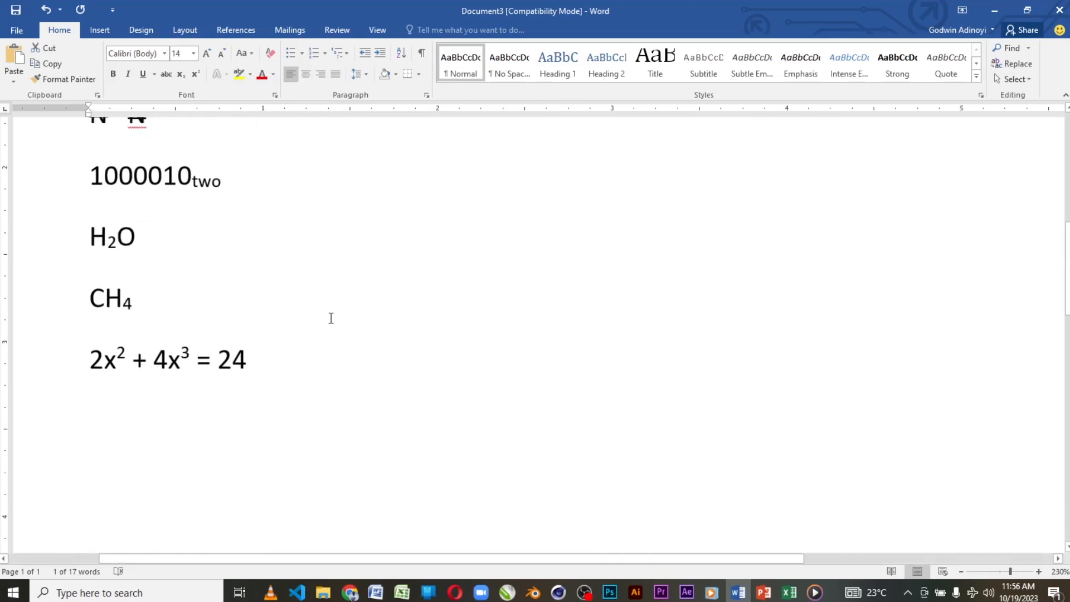
pyautogui.scroll(5, 331, 313)
pyautogui.scroll(-5, 330, 313)
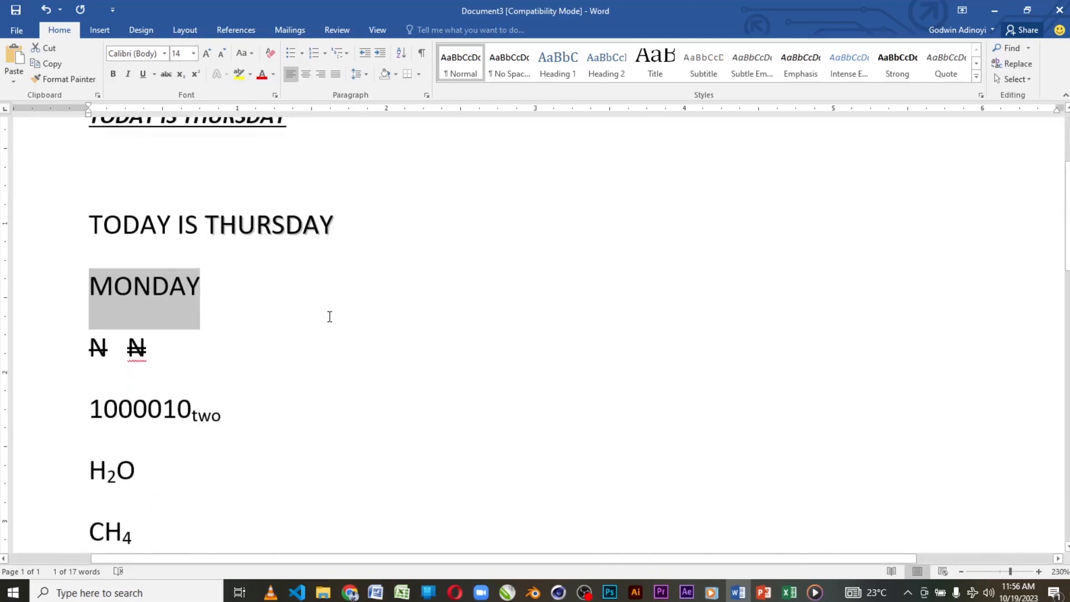
pyautogui.scroll(3, 329, 316)
pyautogui.keyDown('ctrl'); pyautogui.scroll(-6, 328, 316); pyautogui.keyUp('ctrl')
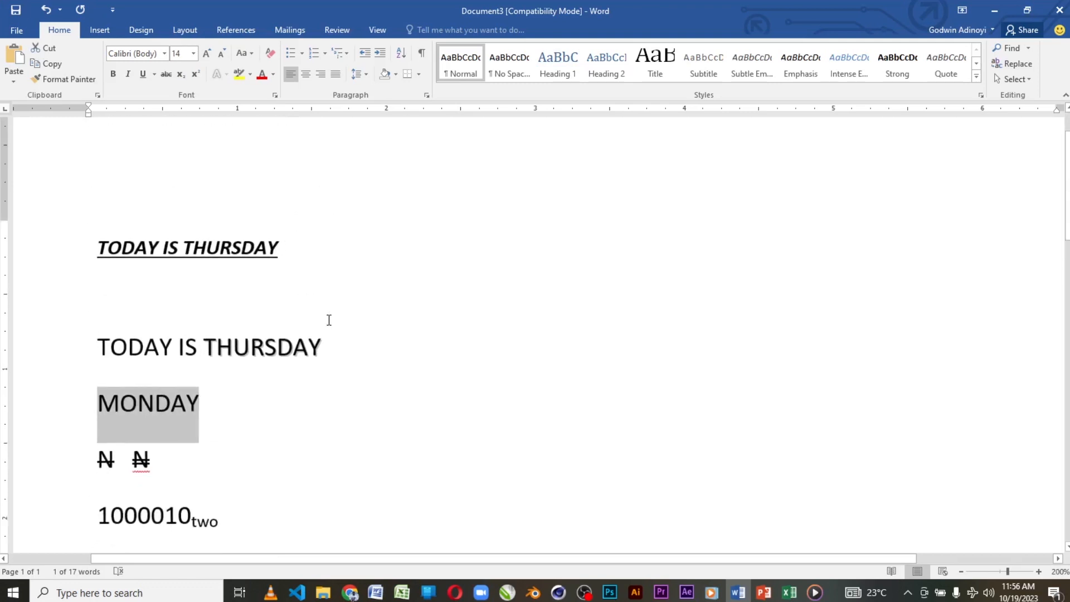